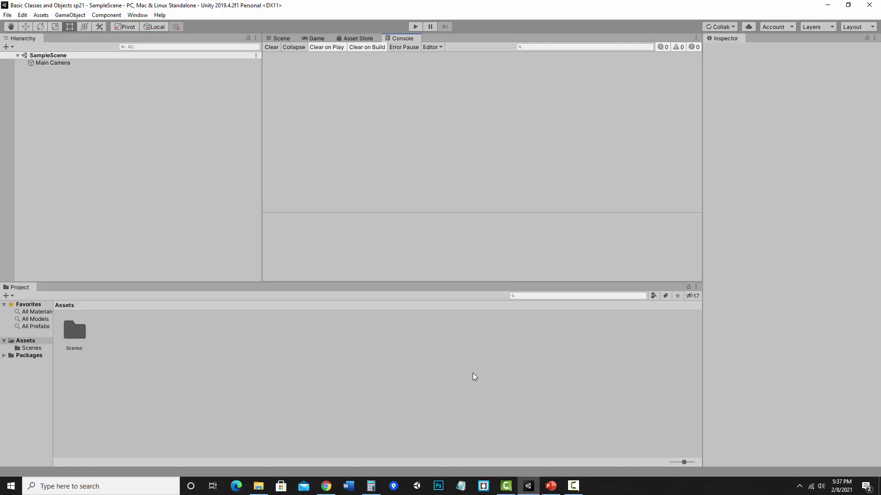
# Create a C# script named Car in the Assets folder and select it
pyautogui.click(216, 359)
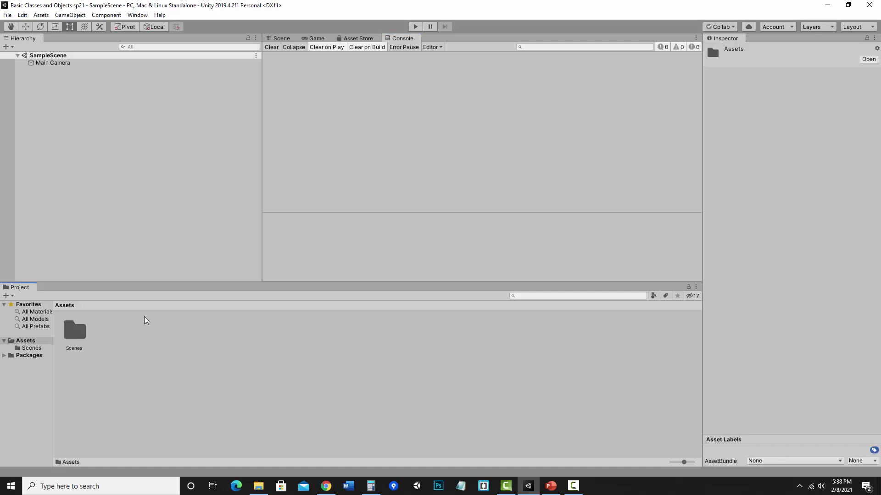
pyautogui.rightClick(104, 336)
pyautogui.click(286, 119)
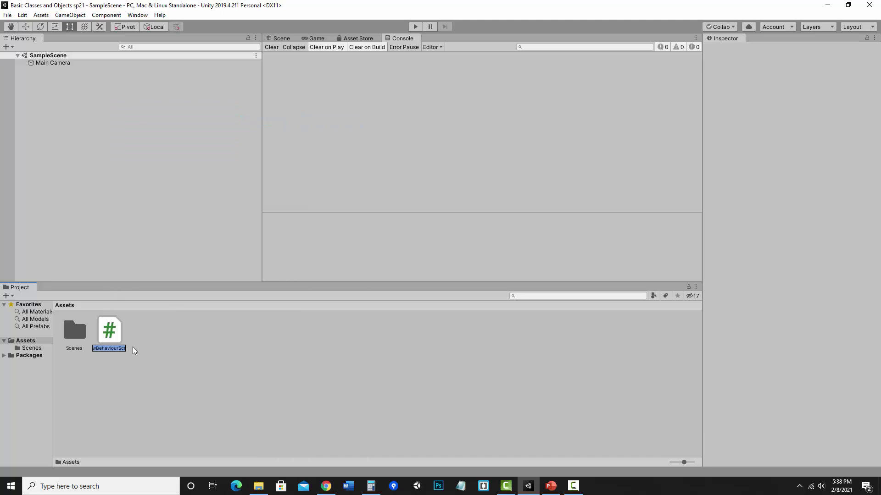
pyautogui.write('Car')
pyautogui.press('Return')
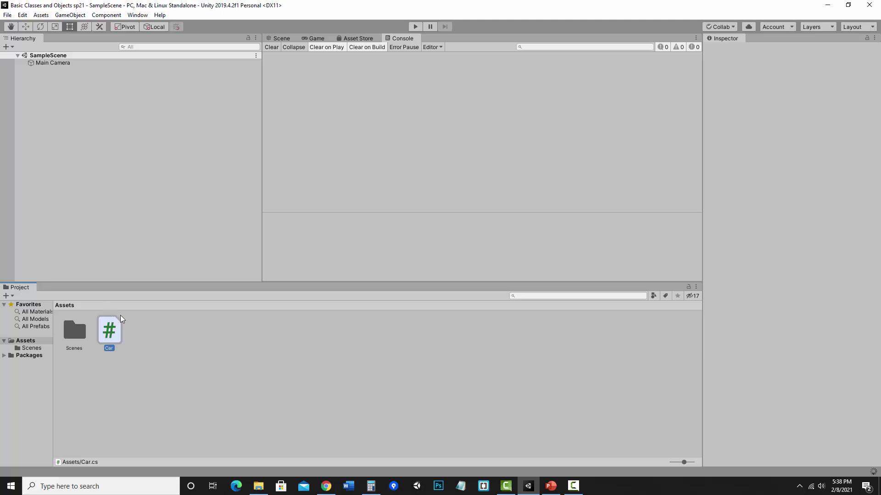
pyautogui.click(110, 333)
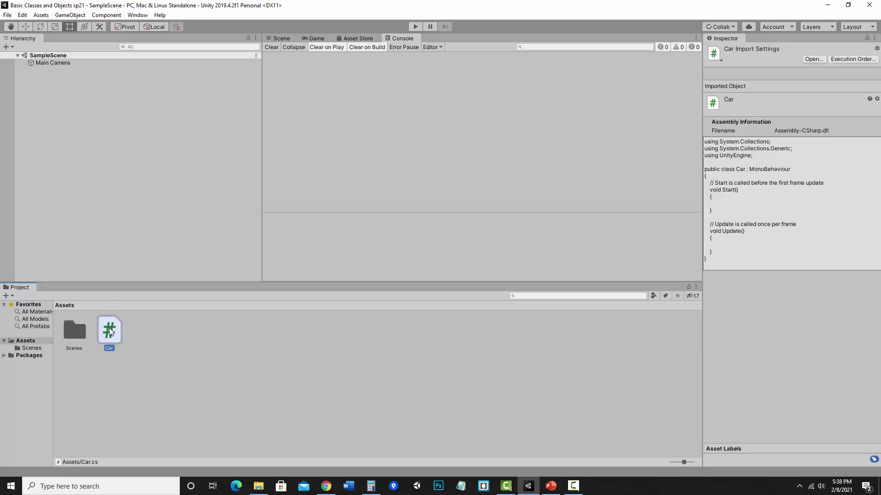
# Open Car.cs in Visual Studio and delete the ': MonoBehaviour' base class
pyautogui.doubleClick(109, 327)
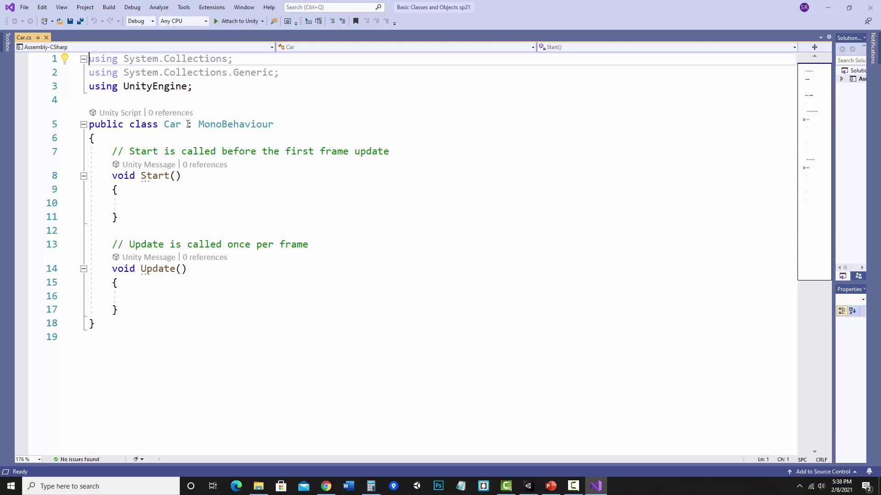
pyautogui.click(190, 124)
pyautogui.moveTo(190, 125); pyautogui.dragTo(275, 125)
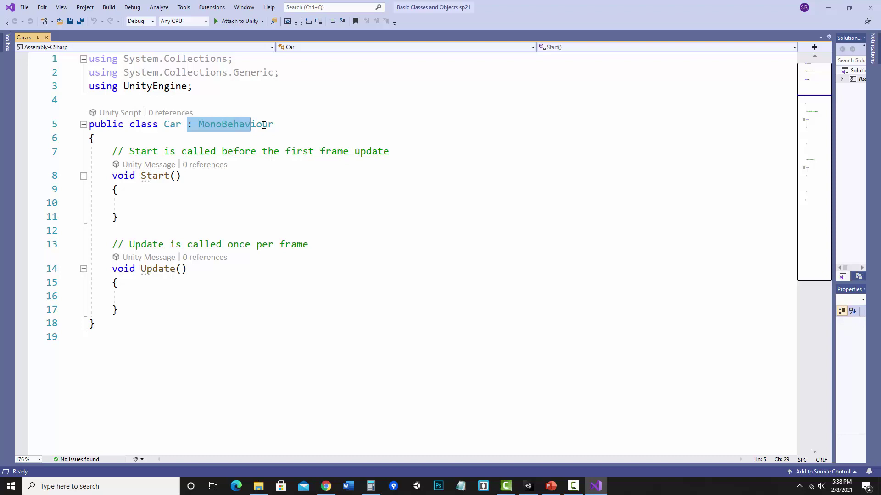
pyautogui.press('BackSpace')
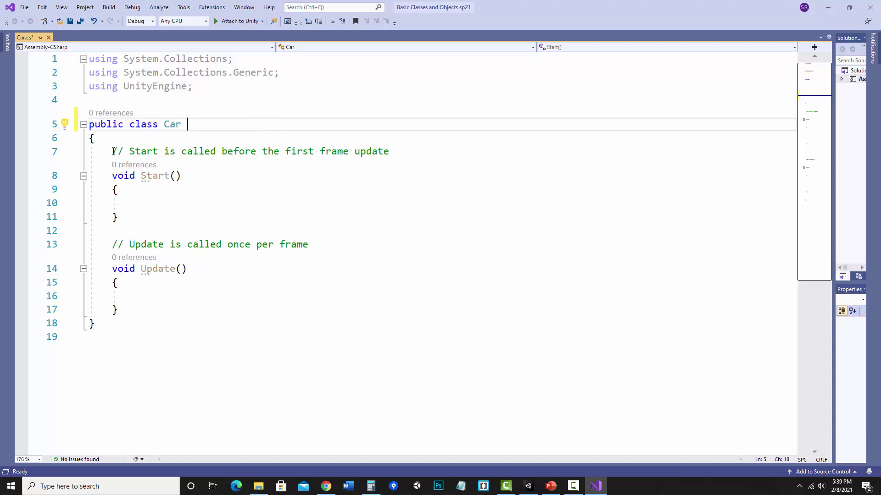
# Delete the default Start and Update methods, leaving blank lines in the body
pyautogui.moveTo(113, 151); pyautogui.dragTo(167, 305)
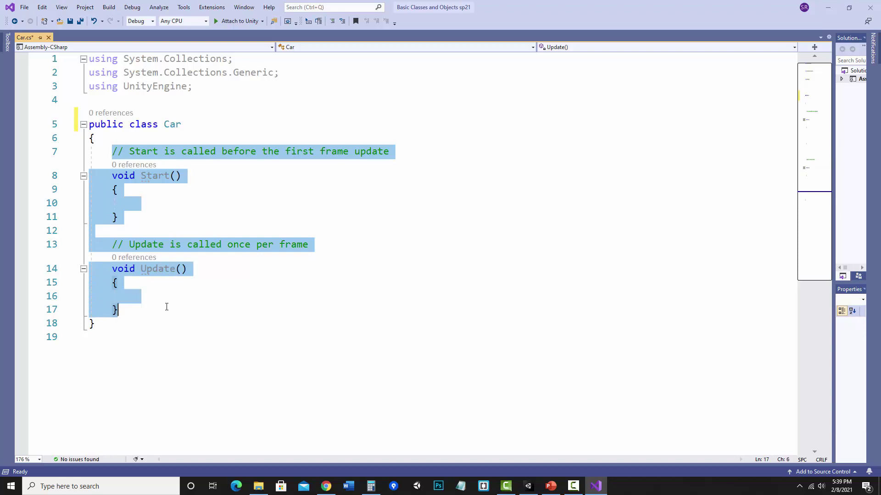
pyautogui.press('BackSpace')
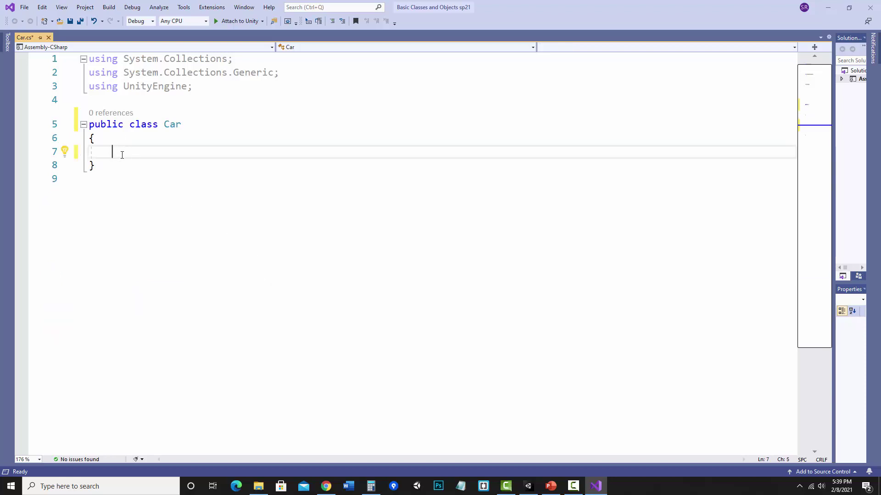
pyautogui.press('Return')
pyautogui.press('Return')
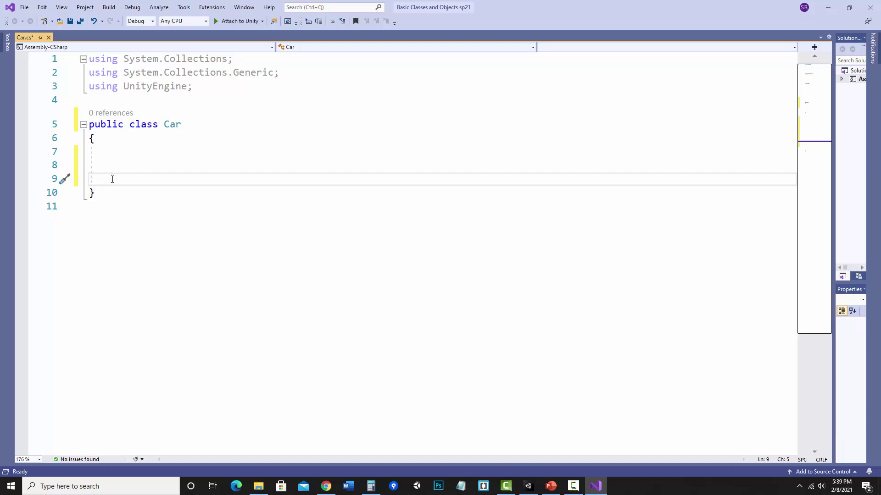
# Declare public string make, public string model and public int year fields in Car
pyautogui.click(117, 152)
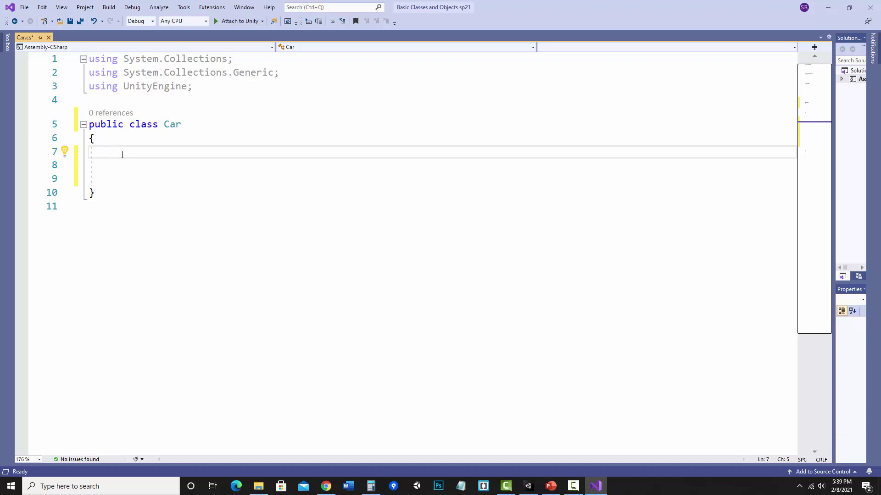
pyautogui.write('publ')
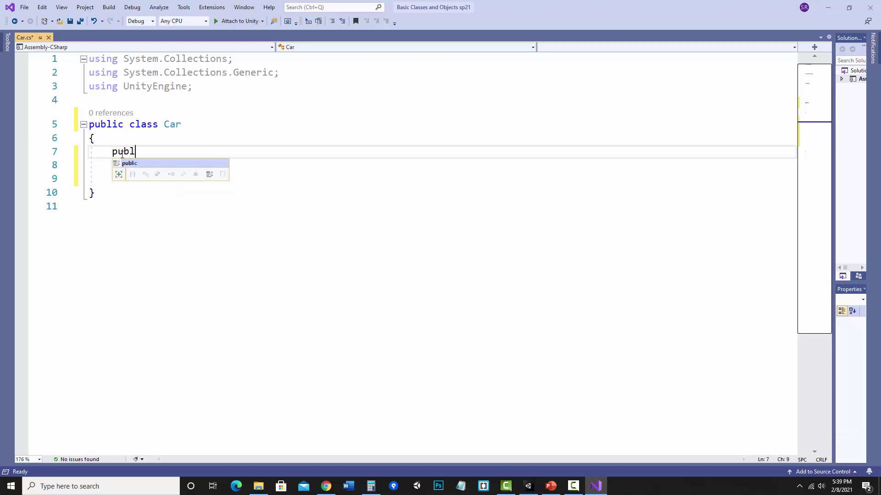
pyautogui.write('ic ')
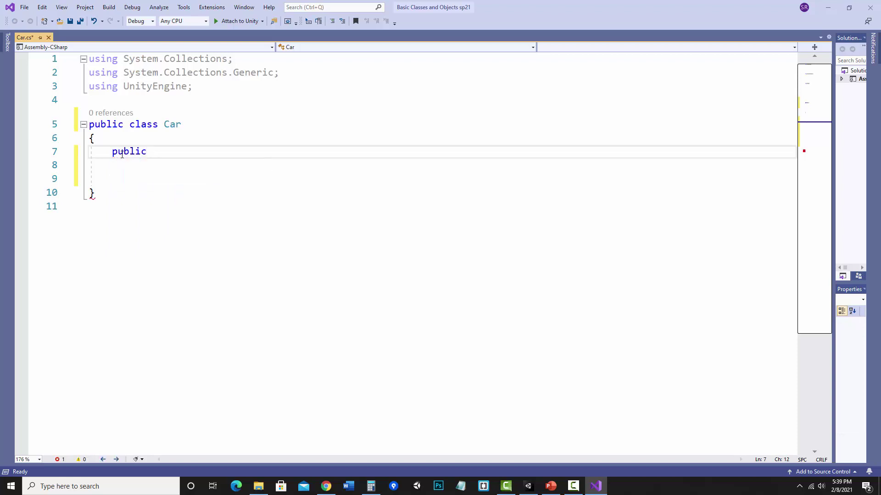
pyautogui.write('string ')
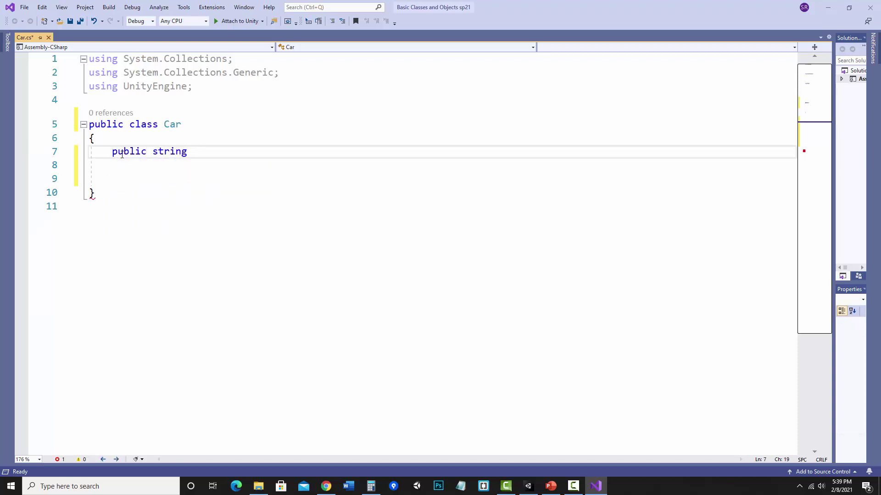
pyautogui.write('make;')
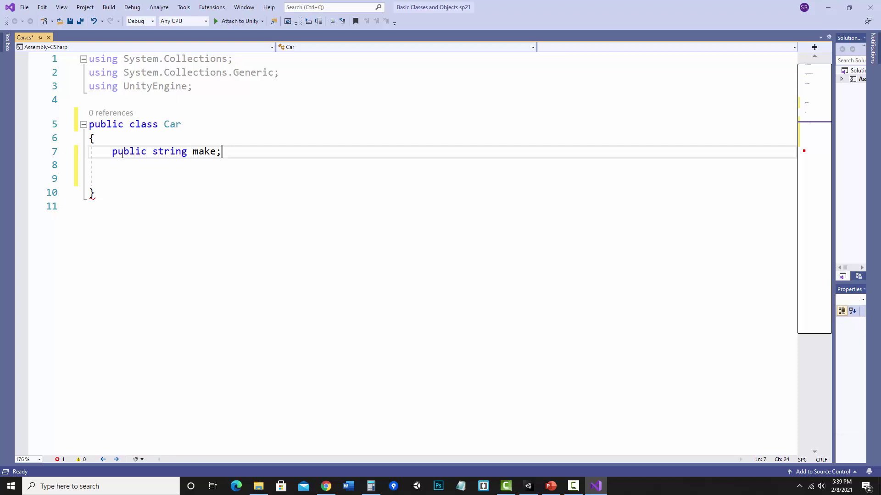
pyautogui.press('Return')
pyautogui.write('public str')
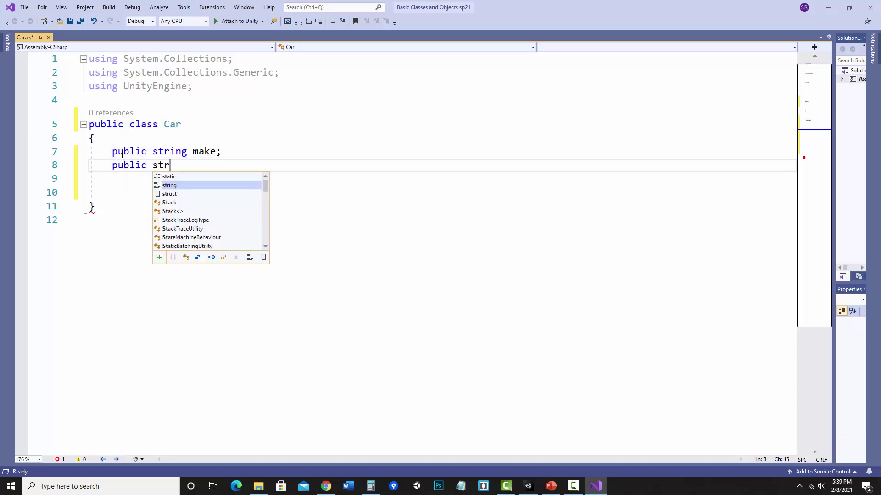
pyautogui.write('ing model;')
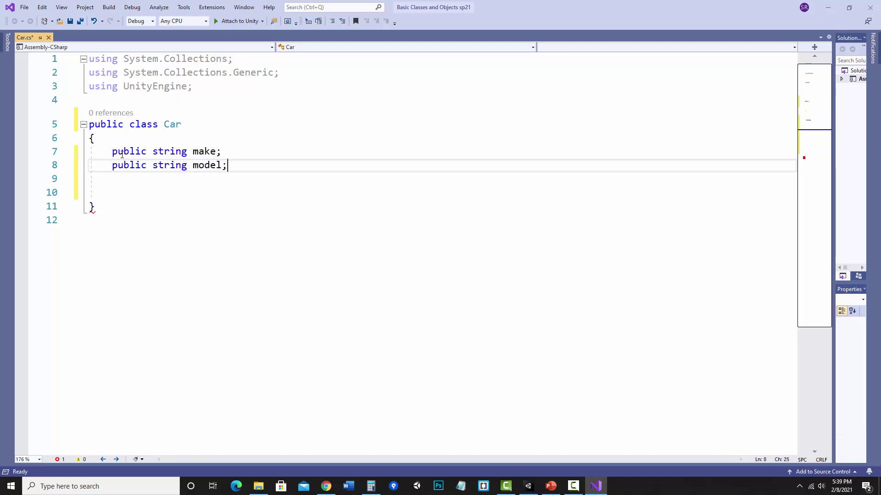
pyautogui.press('Return')
pyautogui.write('public ')
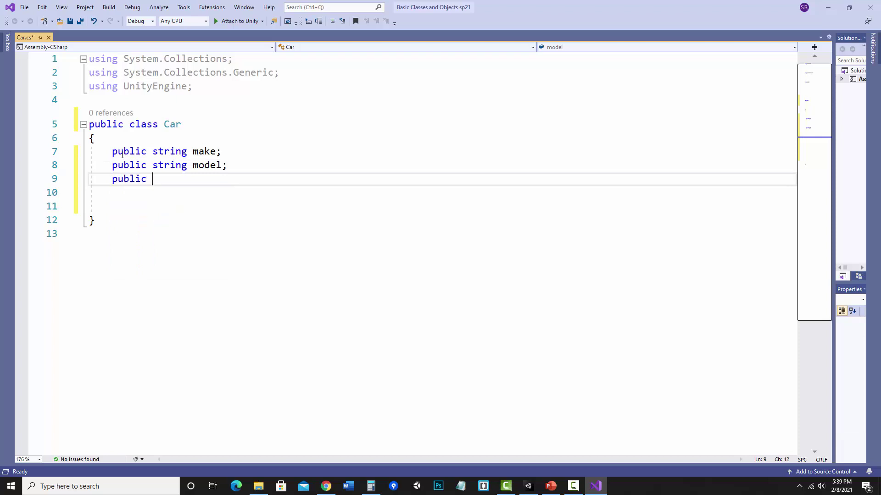
pyautogui.write('int yea')
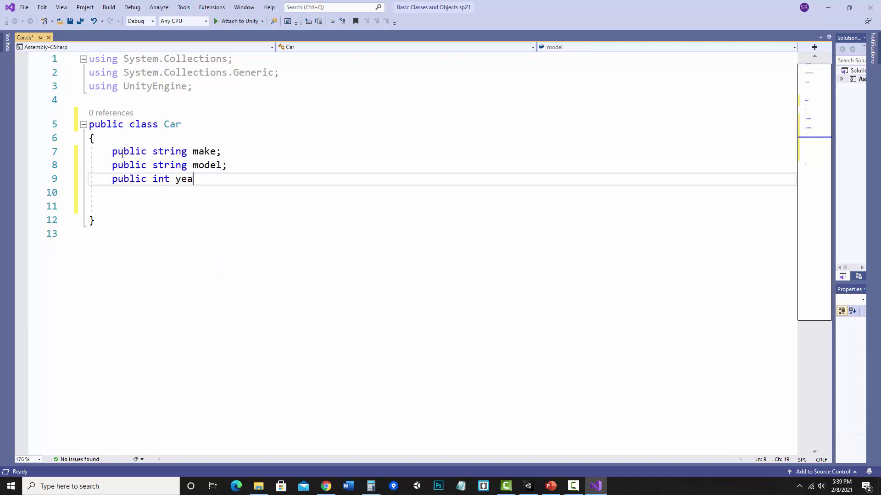
pyautogui.write('r;')
pyautogui.press('Return')
pyautogui.press('Return')
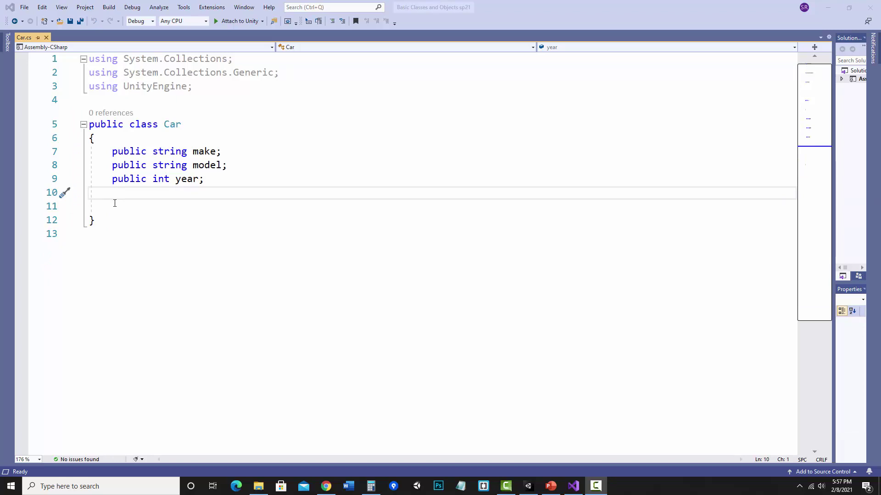
# Write public void DisplayStats() logging "This car is a " plus year, make and model
pyautogui.click(115, 205)
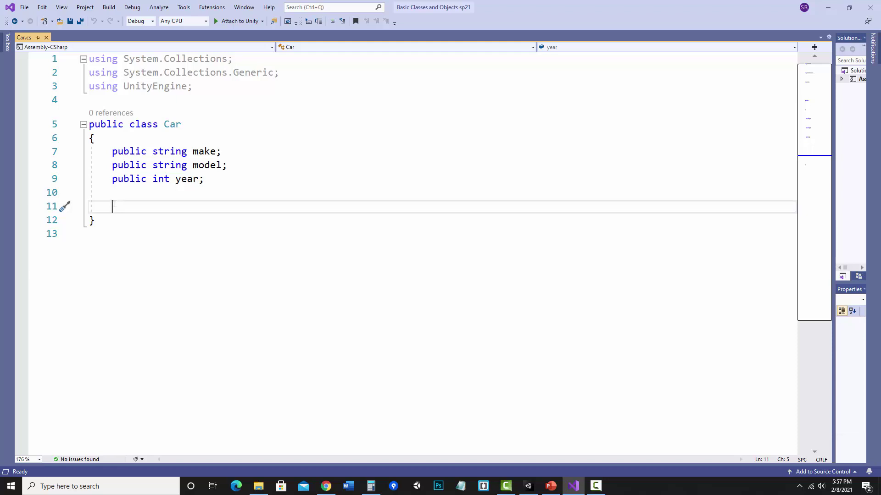
pyautogui.write('public ')
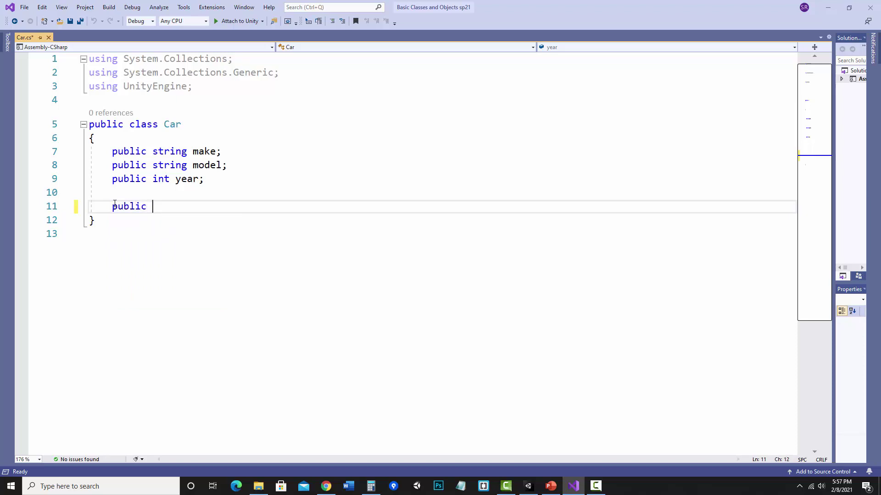
pyautogui.write('void Displ')
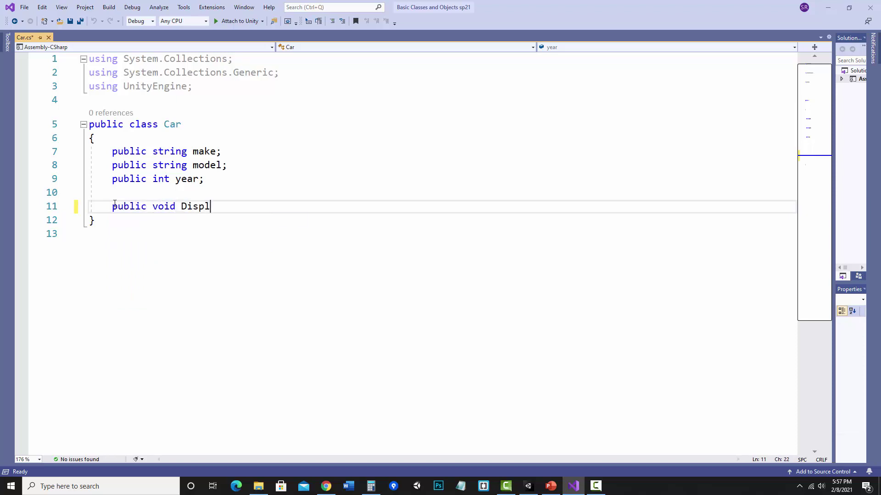
pyautogui.write('ayStats')
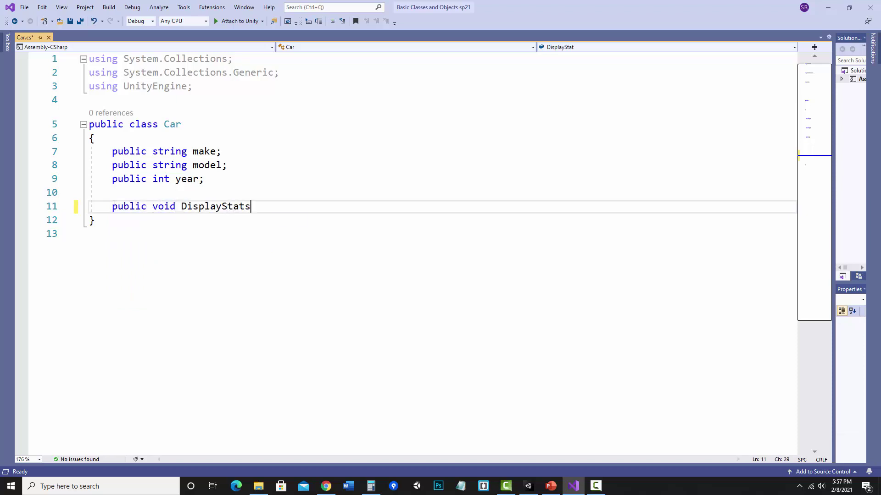
pyautogui.write('() {')
pyautogui.press('Return')
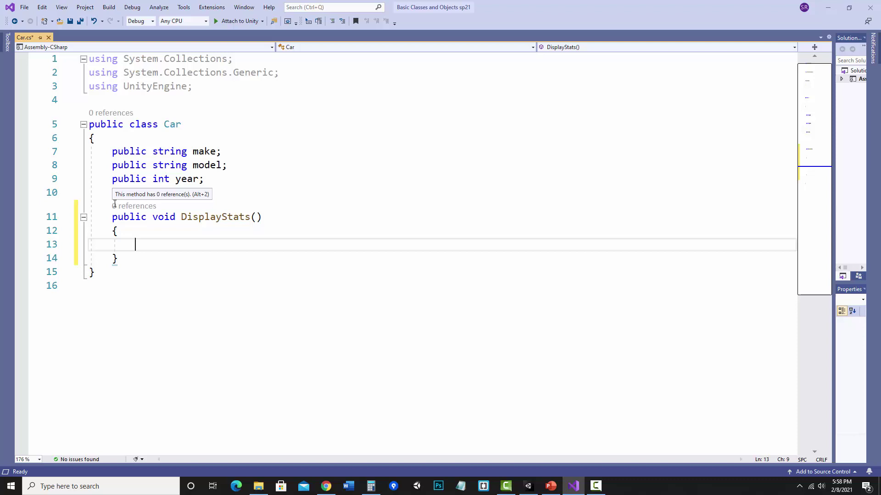
pyautogui.write('Debug.')
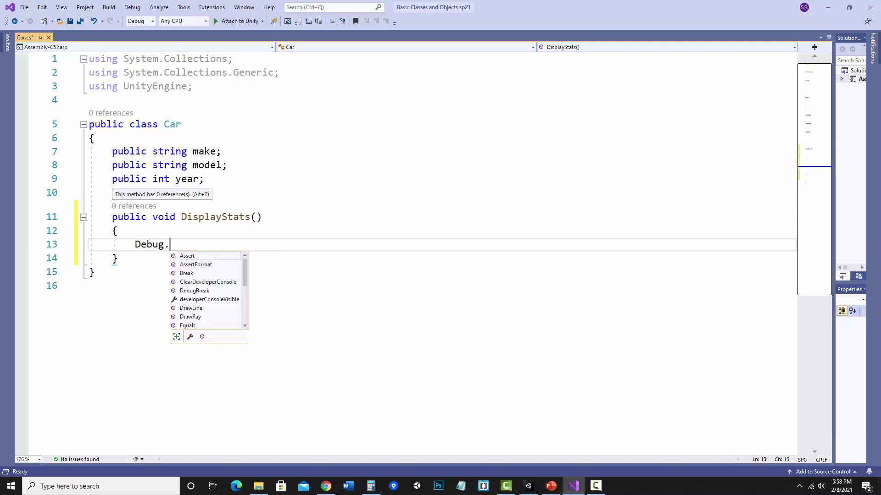
pyautogui.write('Log(')
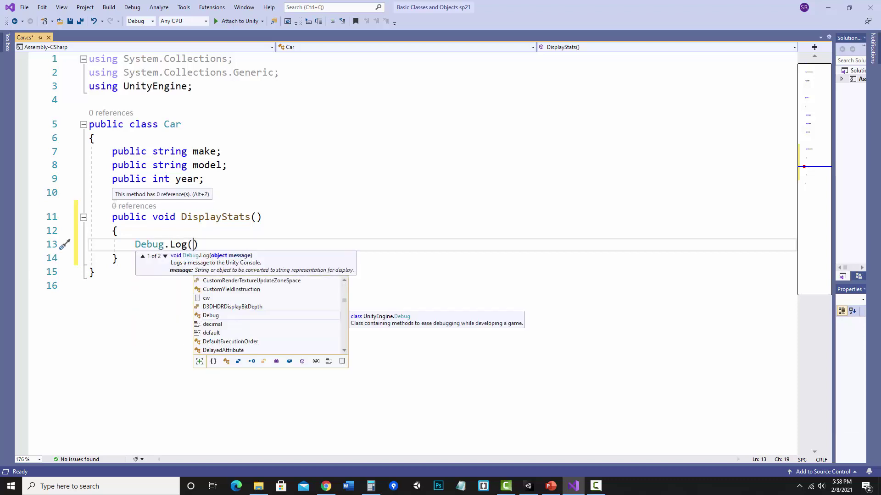
pyautogui.write('"This ')
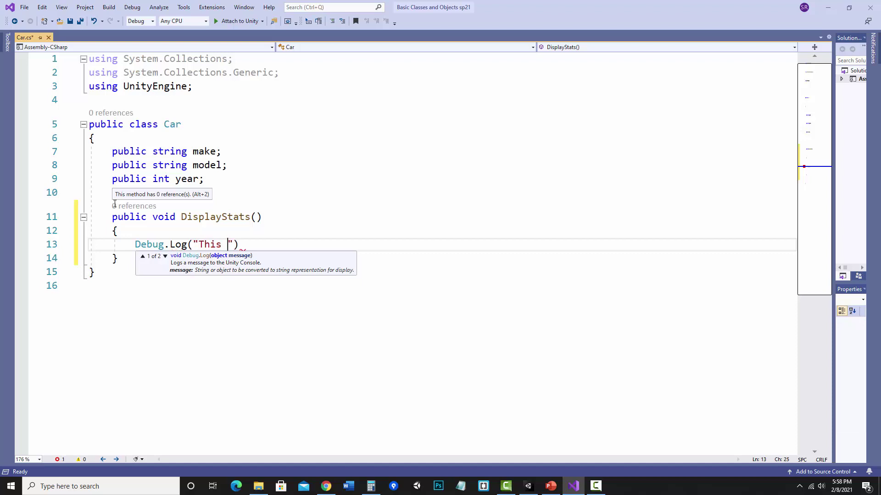
pyautogui.write('car is a ')
pyautogui.write('" + ye')
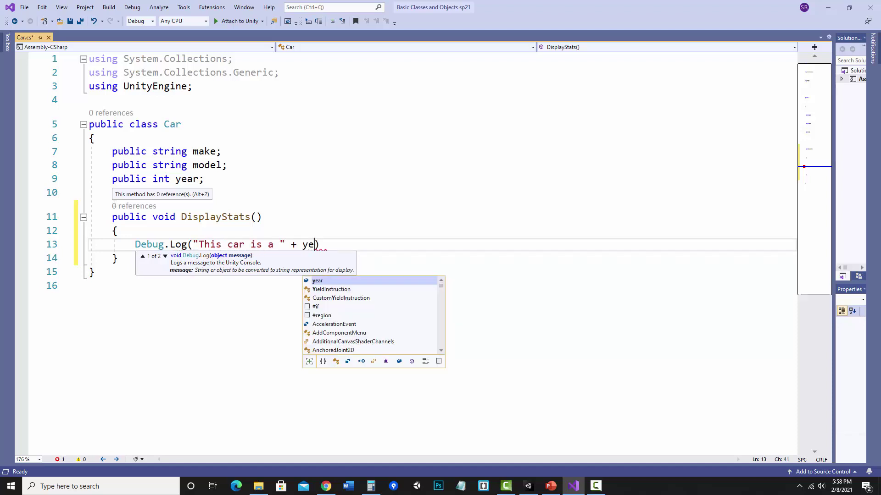
pyautogui.write('ar +')
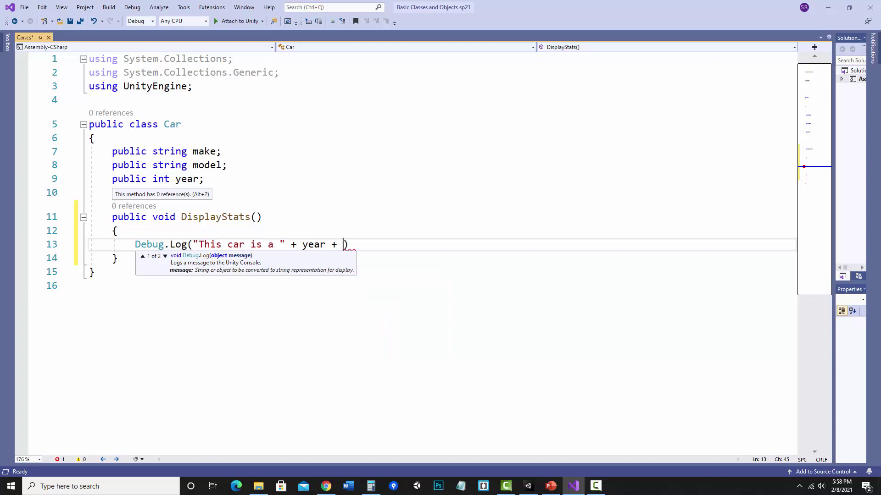
pyautogui.write(' " " + make ')
pyautogui.write('+ " ')
pyautogui.write('" + mod')
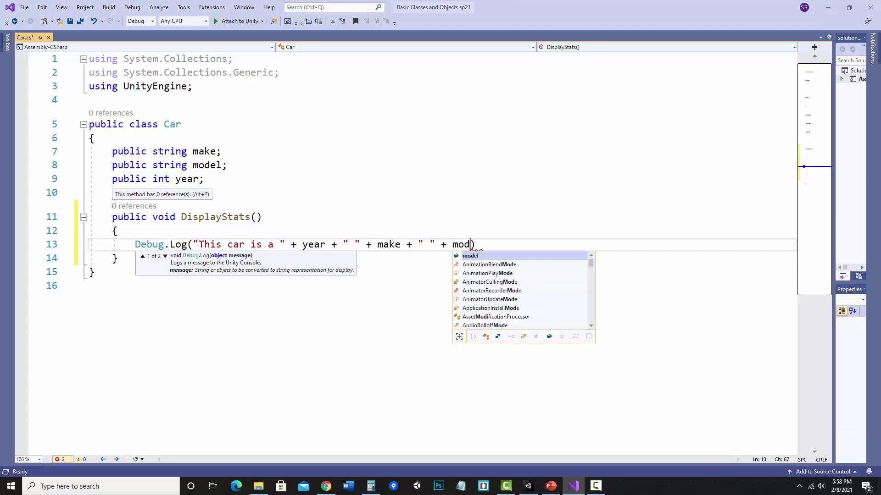
pyautogui.write('el);')
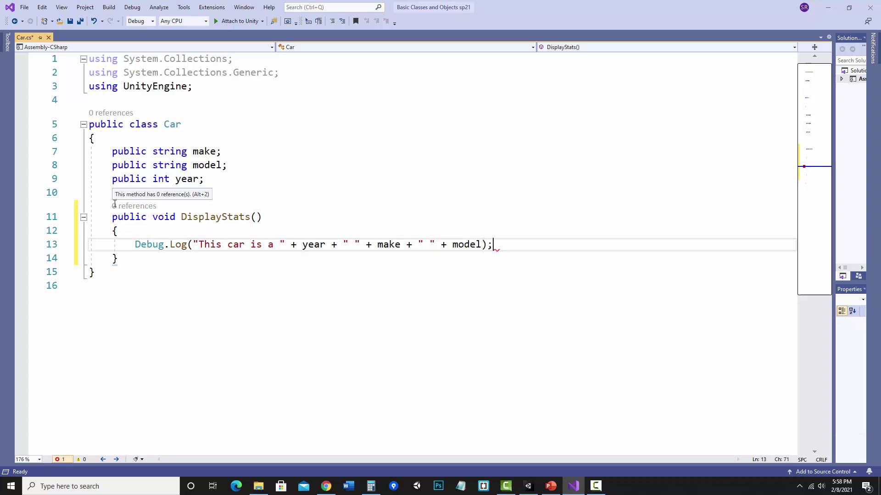
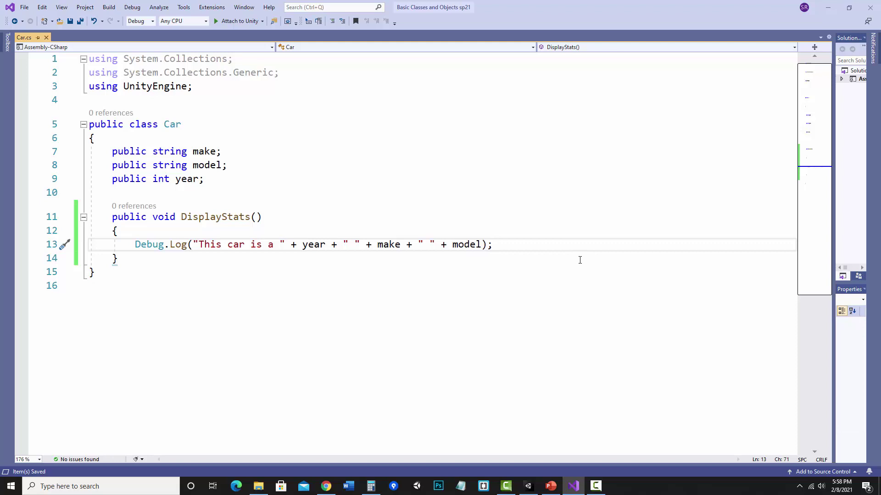
# Create a new C# script named Controller in the Unity project's Assets
pyautogui.click(528, 487)
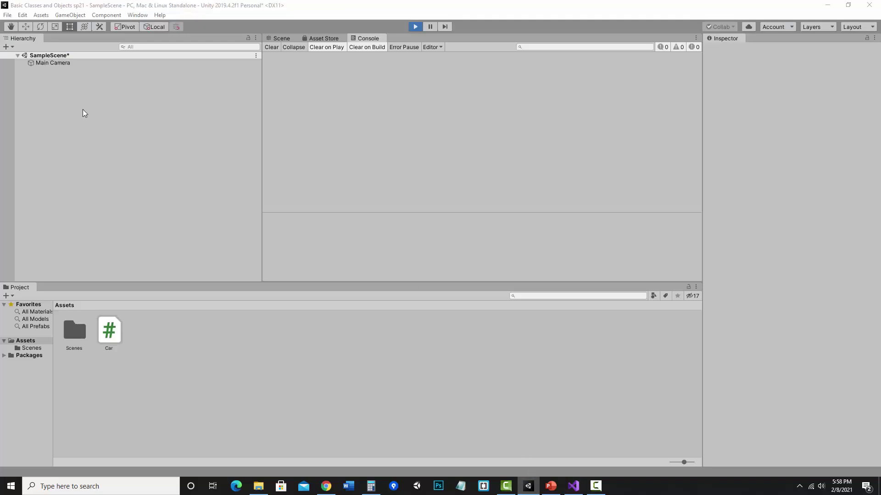
pyautogui.rightClick(140, 329)
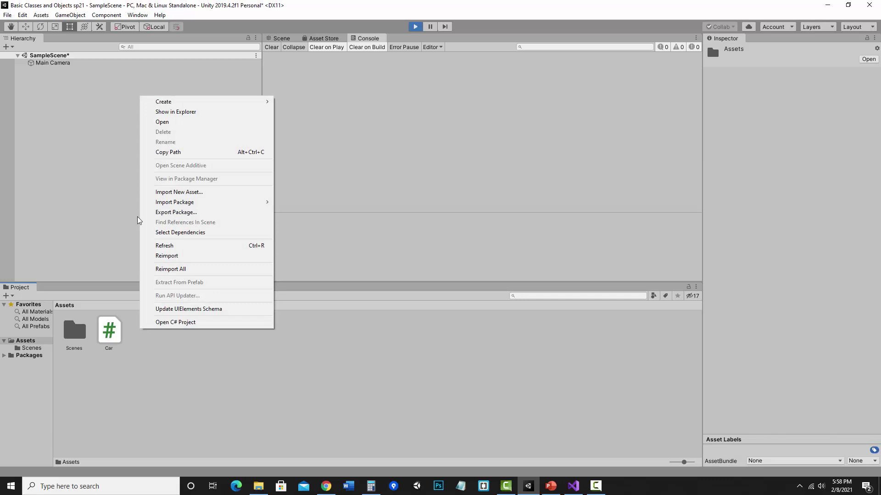
pyautogui.moveTo(207, 102)
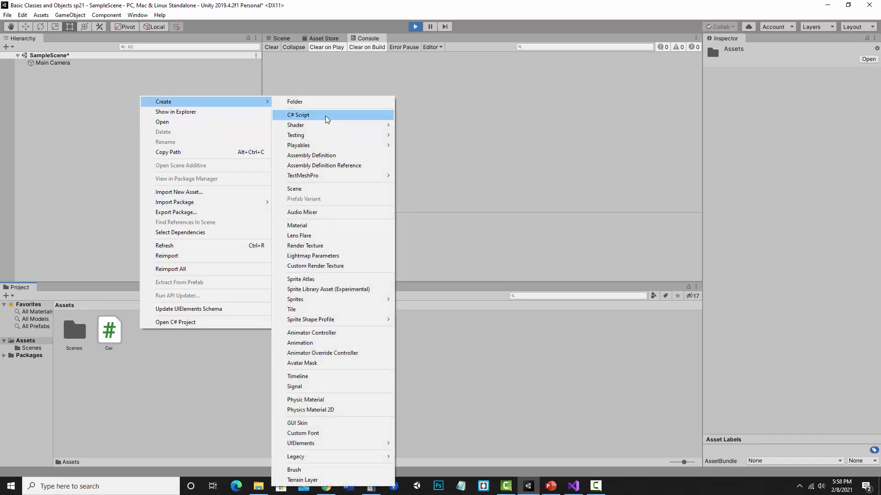
pyautogui.click(326, 116)
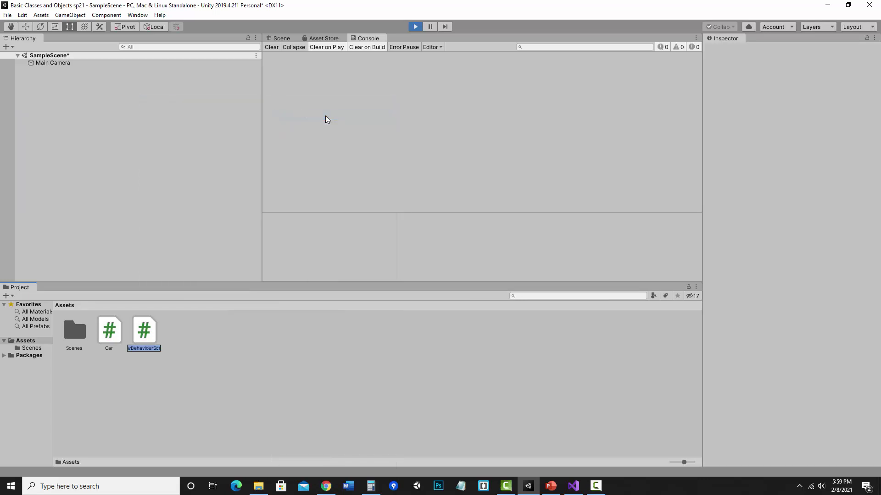
pyautogui.write('Cont')
pyautogui.write('roller')
pyautogui.press('Return')
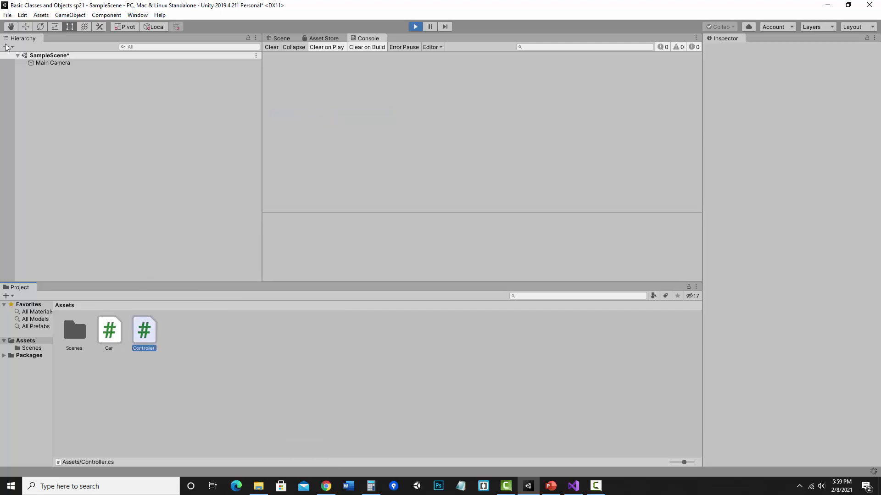
# Add an empty object named Script, attach Controller.cs to it, and open Controller.cs in Visual Studio
pyautogui.click(7, 47)
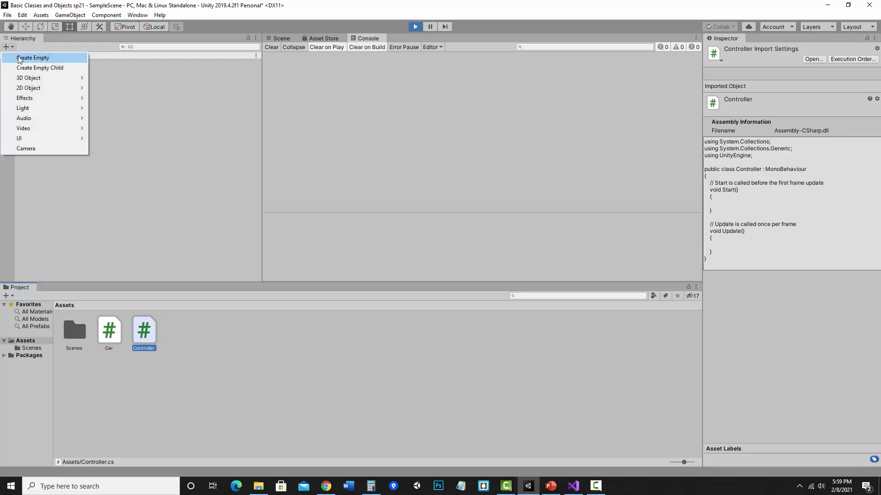
pyautogui.click(19, 58)
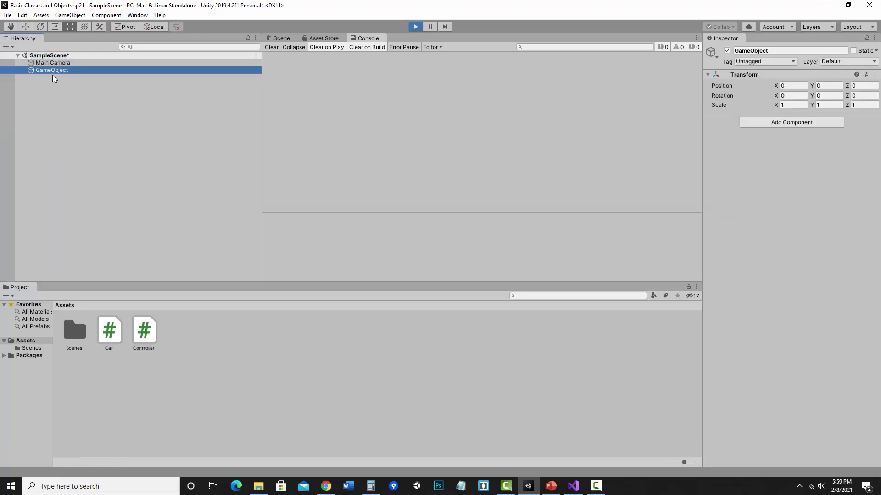
pyautogui.click(46, 69)
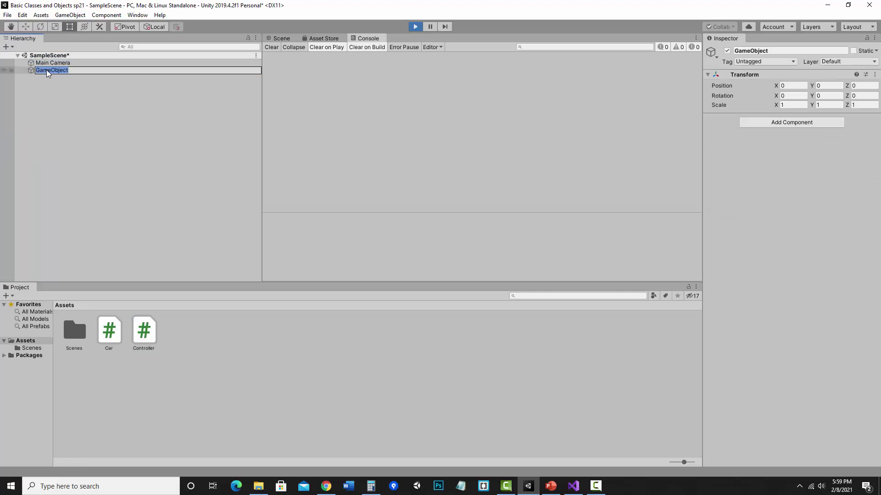
pyautogui.write('Script')
pyautogui.press('Return')
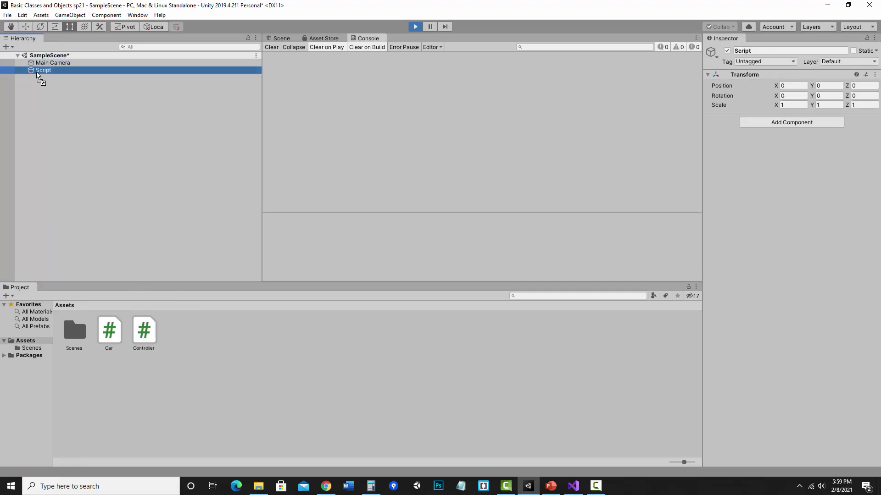
pyautogui.moveTo(157, 332); pyautogui.dragTo(38, 76)
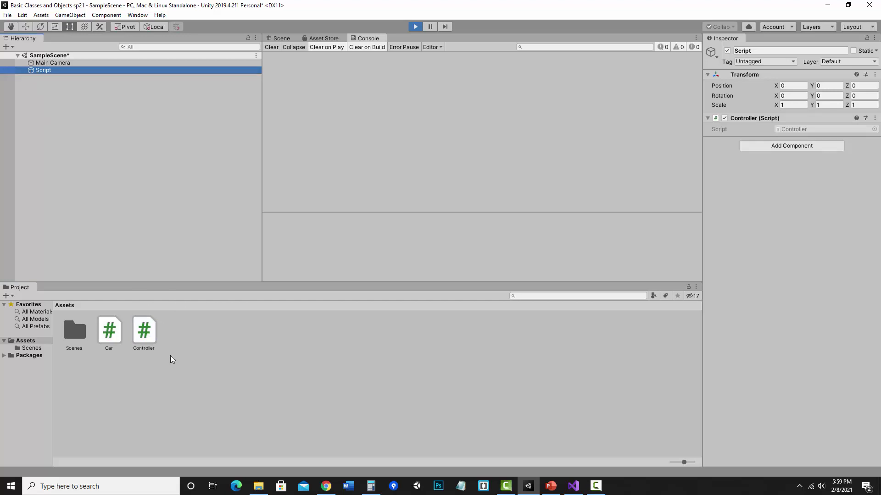
pyautogui.doubleClick(139, 333)
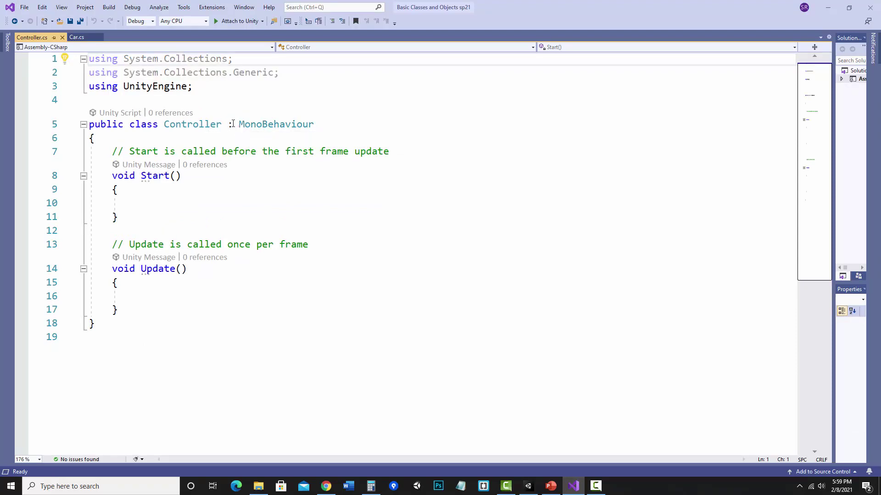
# Highlight the MonoBehaviour inheritance, then delete the Update method and its comment
pyautogui.moveTo(314, 125); pyautogui.dragTo(227, 125)
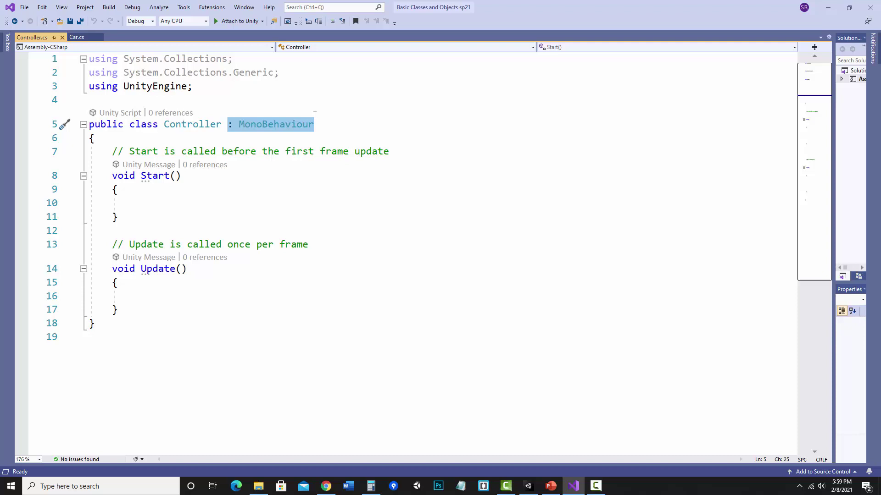
pyautogui.click(352, 121)
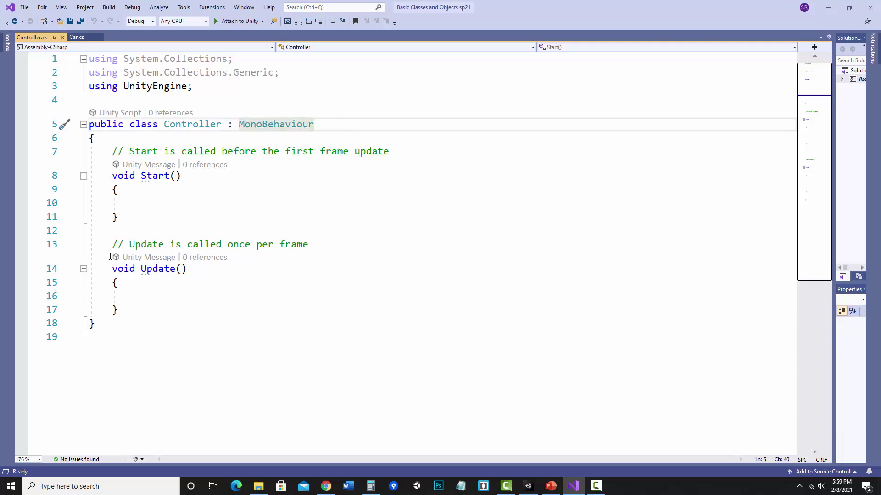
pyautogui.moveTo(112, 245); pyautogui.dragTo(161, 311)
pyautogui.press('Delete')
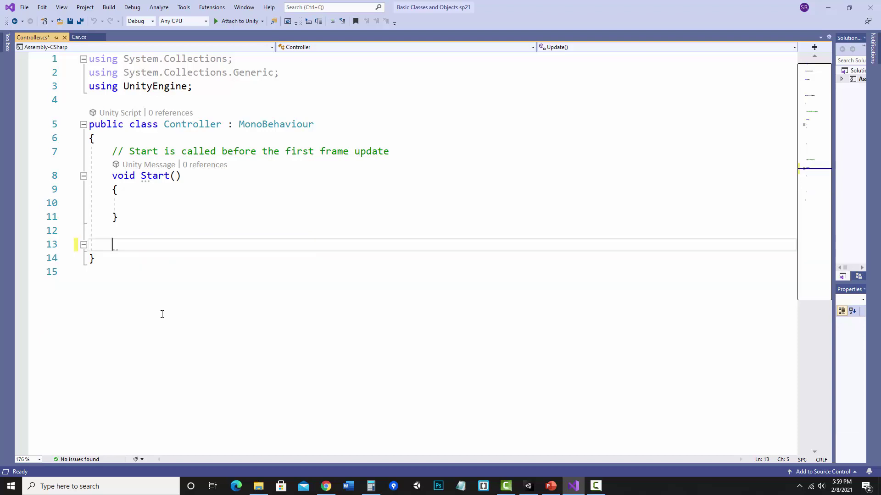
pyautogui.press('BackSpace')
pyautogui.press('BackSpace')
pyautogui.press('BackSpace')
pyautogui.press('BackSpace')
pyautogui.press('BackSpace')
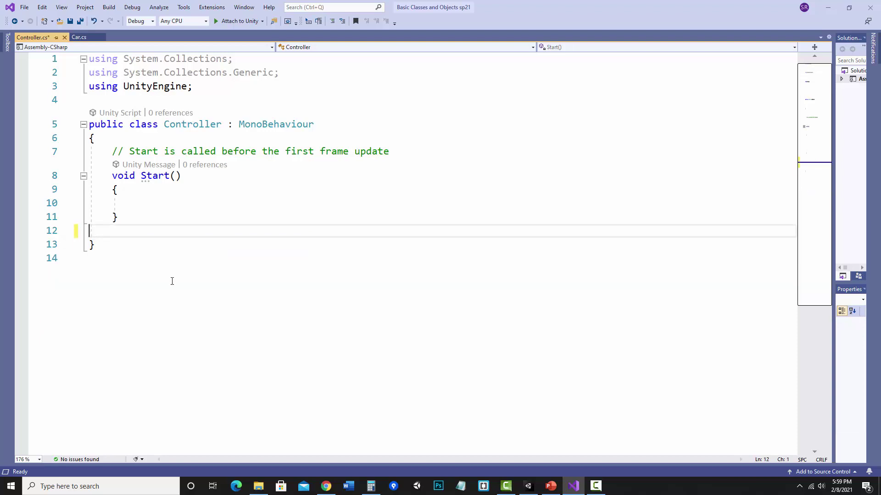
# Open blank lines inside the empty Start method
pyautogui.click(182, 204)
pyautogui.press('Return')
pyautogui.press('Return')
pyautogui.click(183, 198)
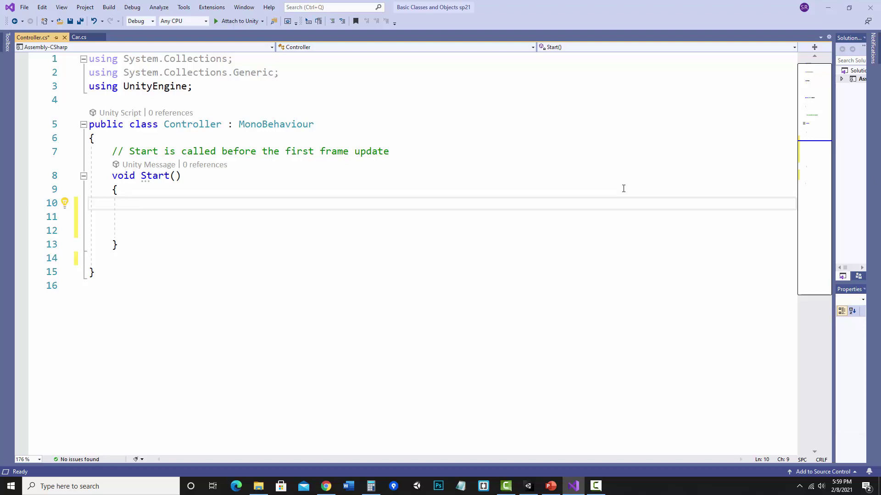
pyautogui.write('Car ')
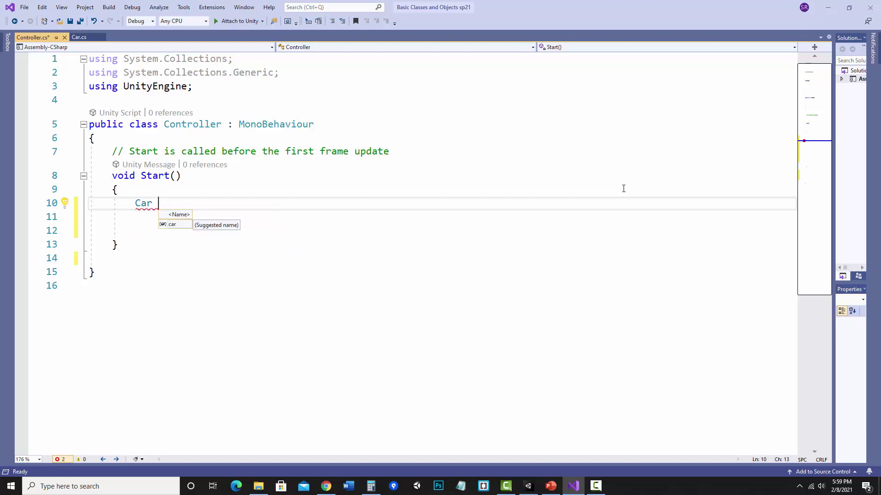
pyautogui.write('my')
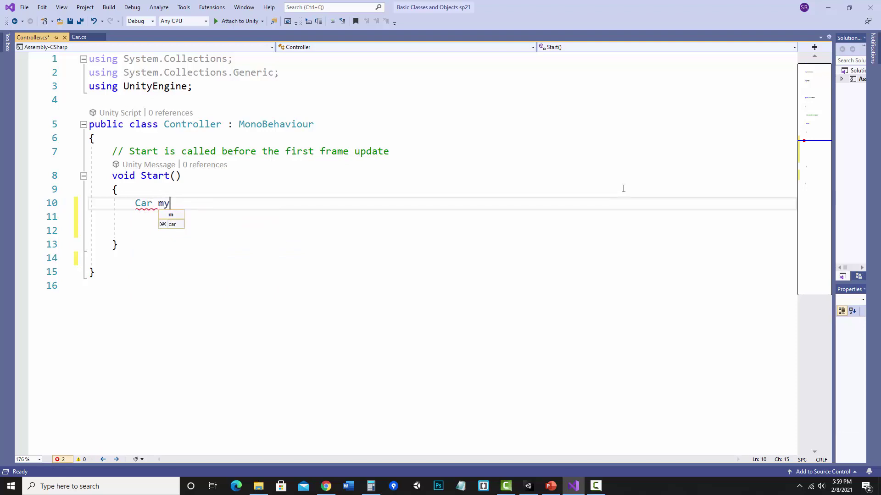
pyautogui.write('Car = ')
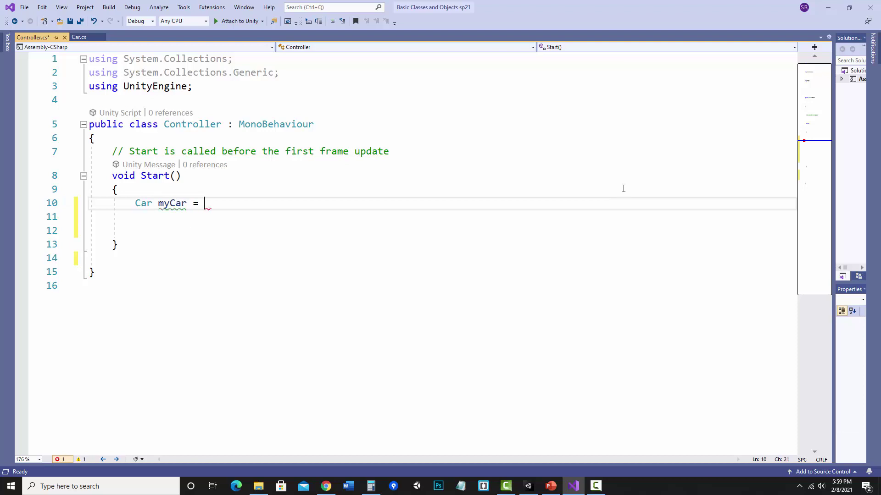
pyautogui.write('new')
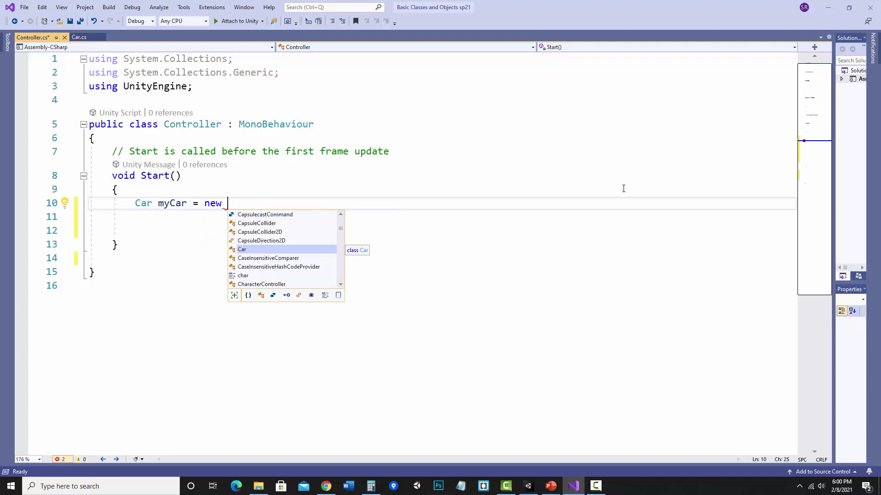
pyautogui.write(' Car')
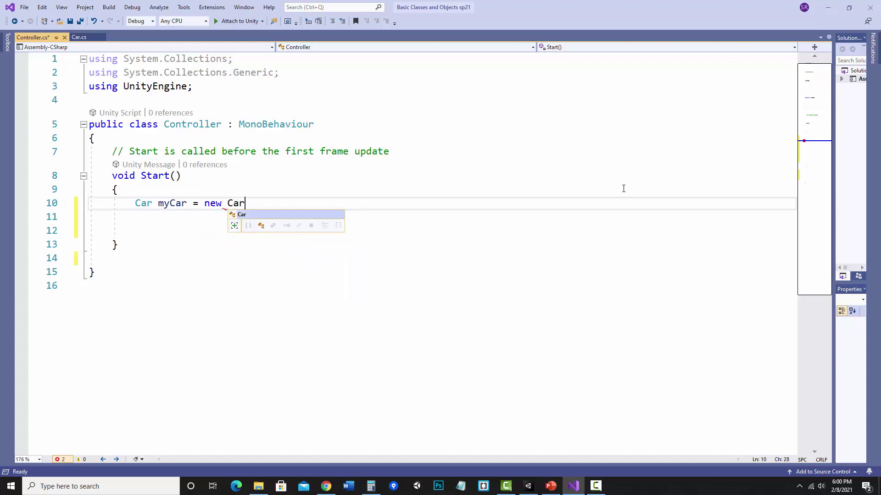
pyautogui.write('();')
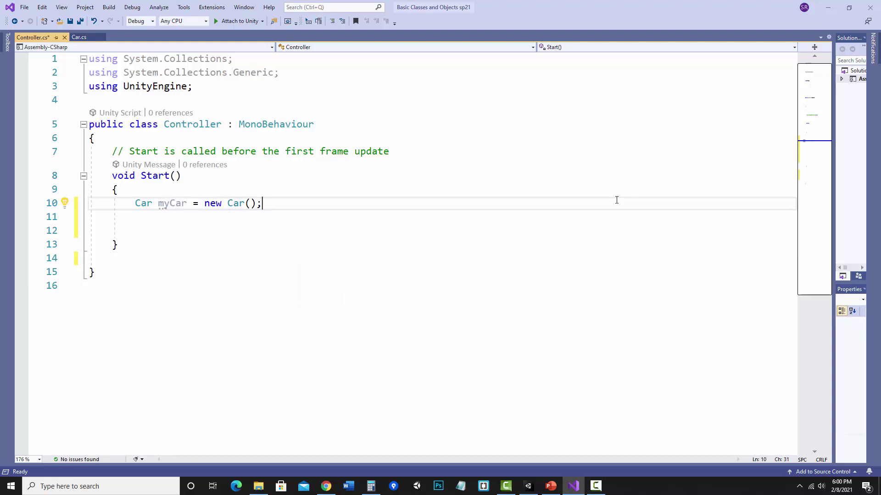
# Write `Car myCar = new Car();` in Start and begin a new line
pyautogui.press('Return')
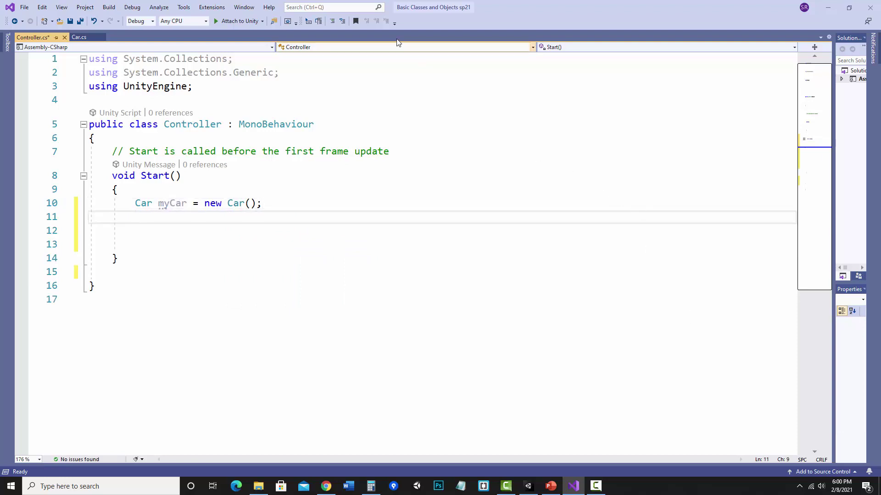
# Check the Car class, then assign myCar make "Nissan", model "Xterra" and year 2015
pyautogui.click(78, 37)
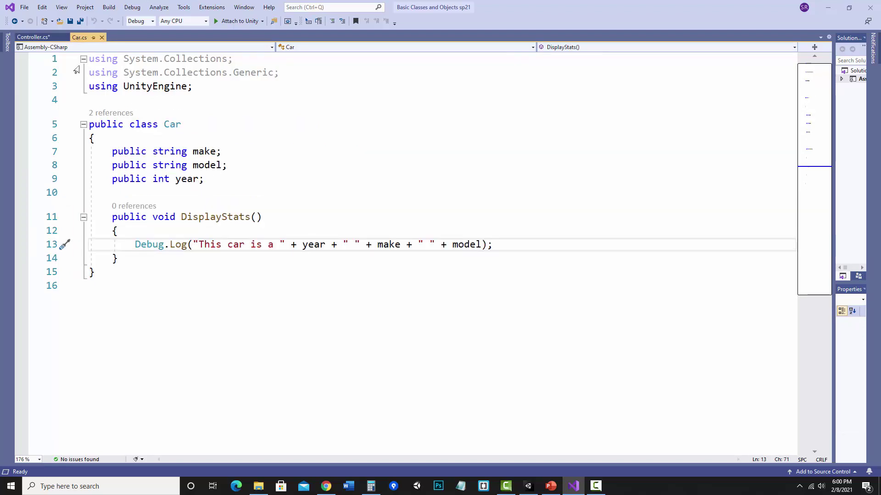
pyautogui.click(40, 38)
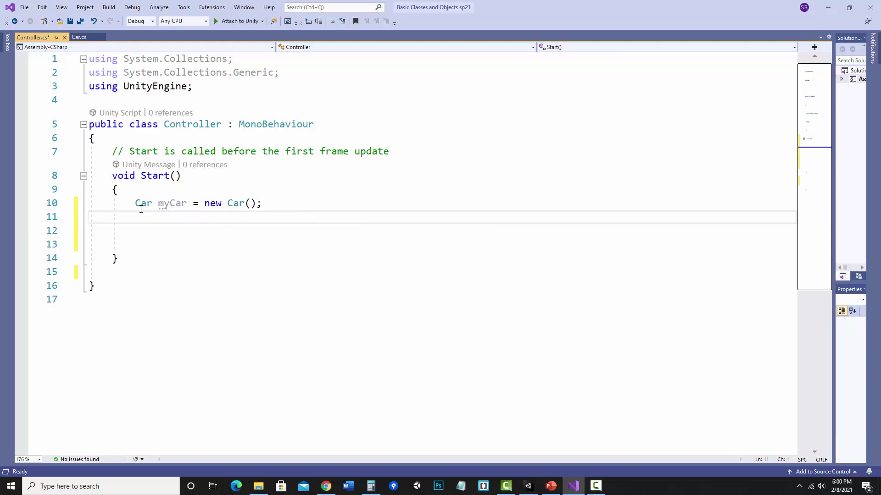
pyautogui.write('myCar')
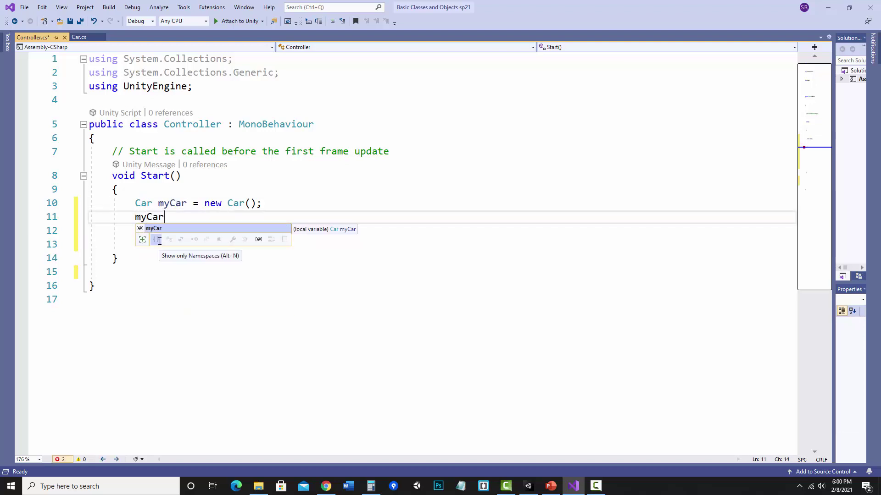
pyautogui.write('.')
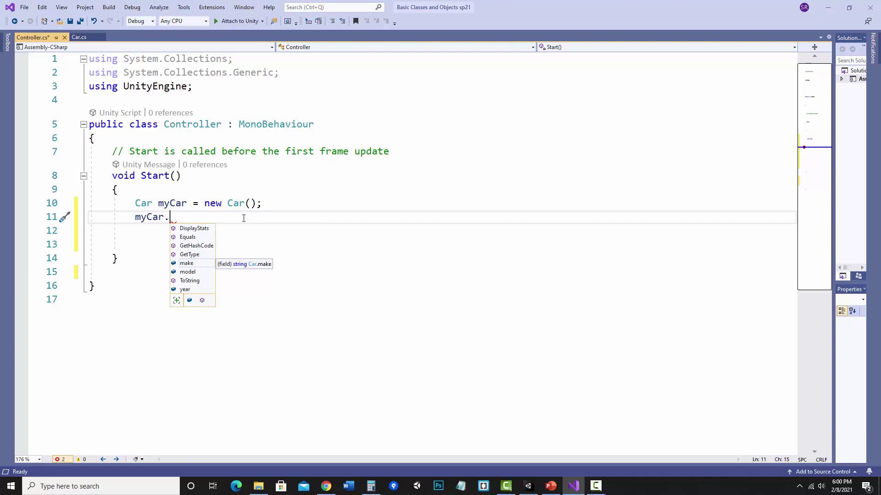
pyautogui.write('m')
pyautogui.write('ake = "Ni')
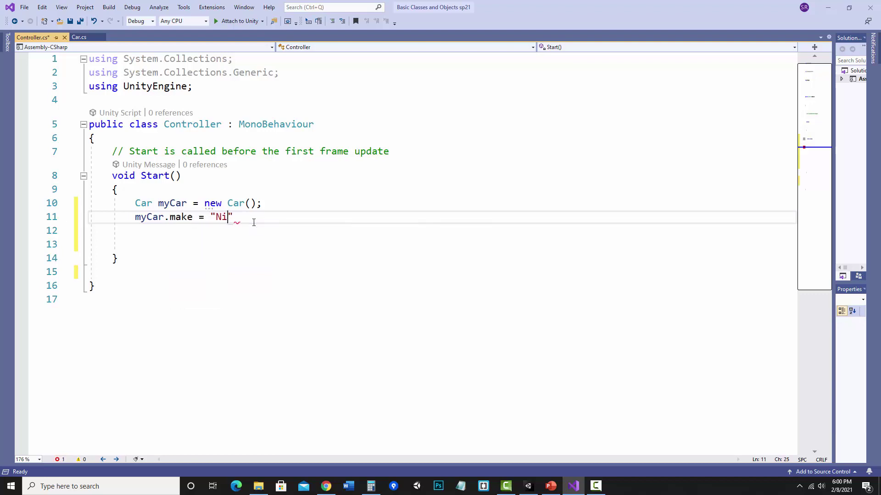
pyautogui.write('ssan"')
pyautogui.write(';')
pyautogui.press('Return')
pyautogui.write('myC')
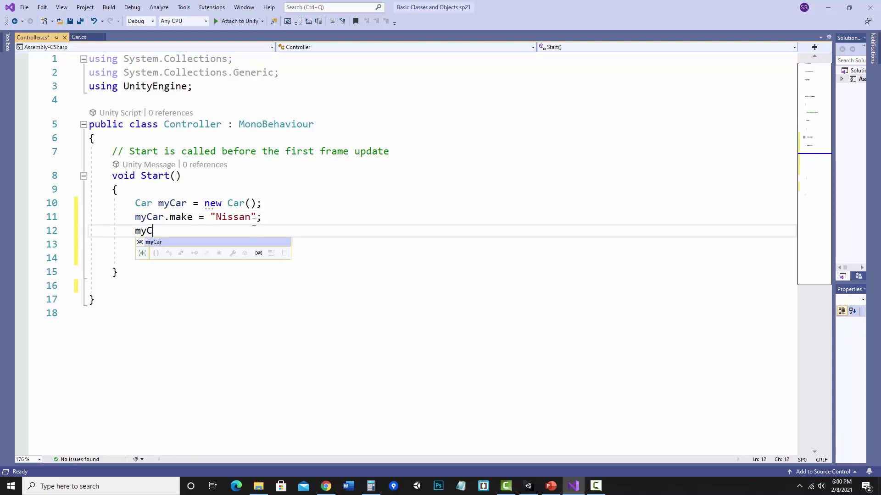
pyautogui.write('ar.model ')
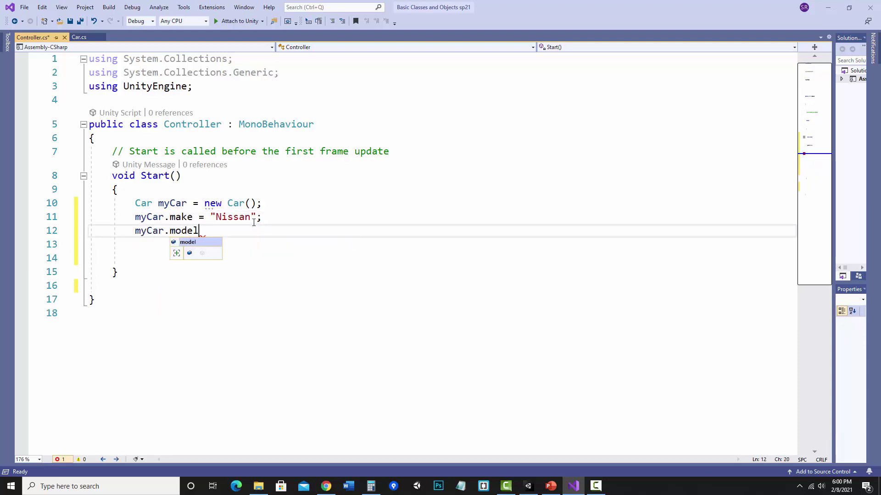
pyautogui.write('= "Xt')
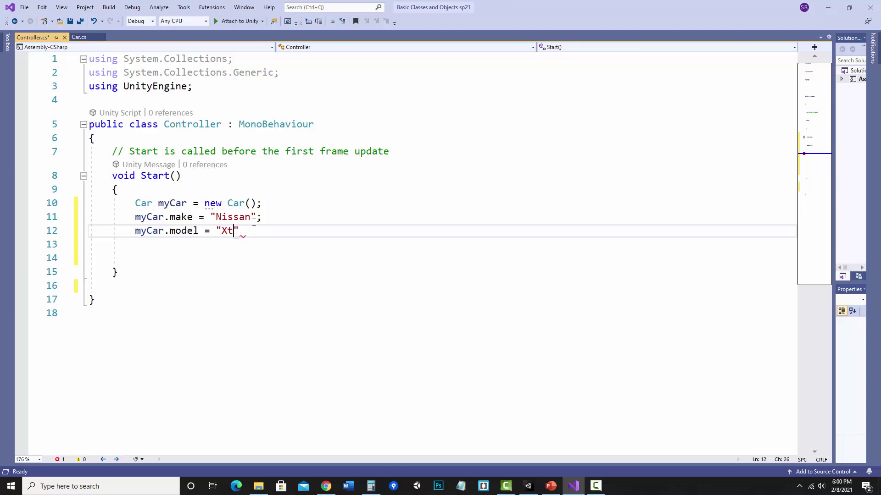
pyautogui.write('erra"')
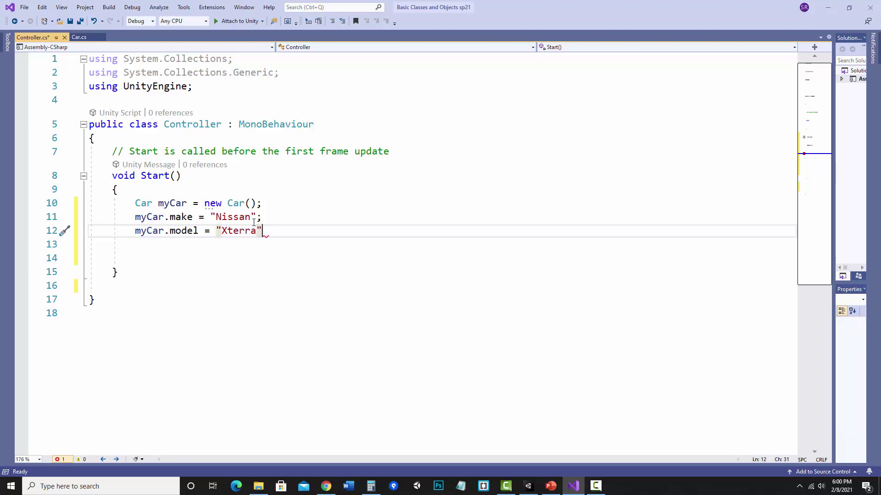
pyautogui.write(';')
pyautogui.press('Return')
pyautogui.write('my')
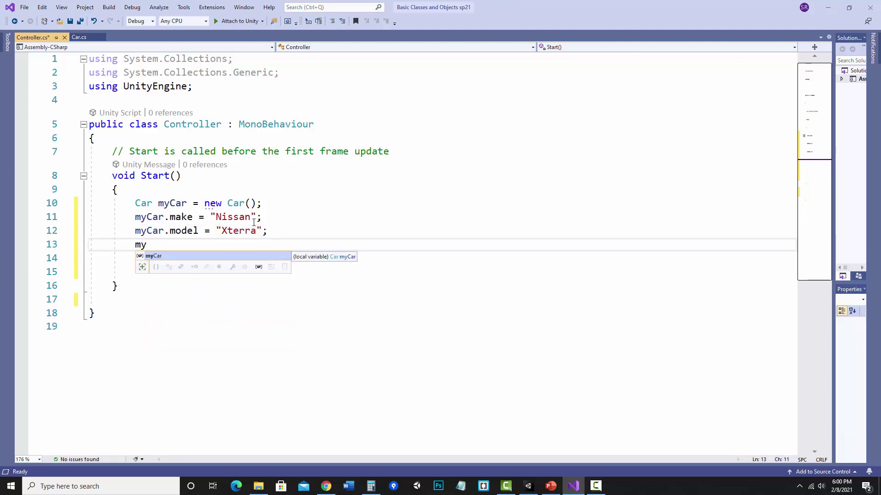
pyautogui.write('Car.year')
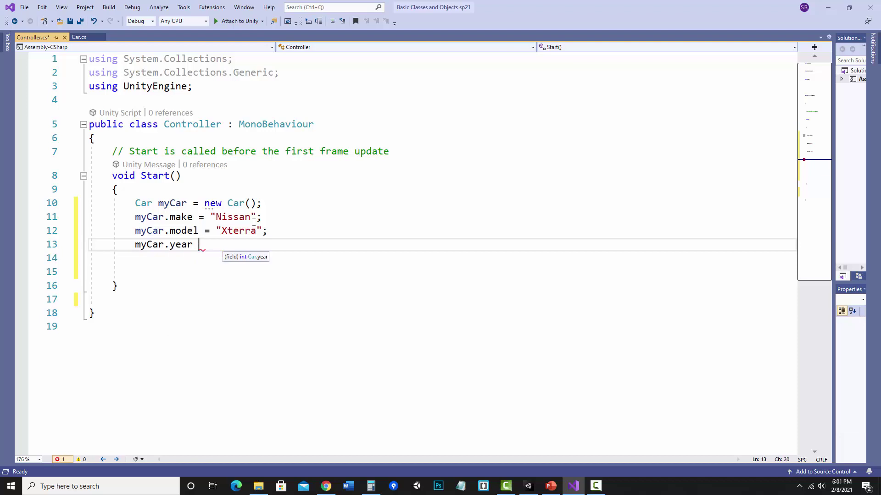
pyautogui.write(' = 2015;')
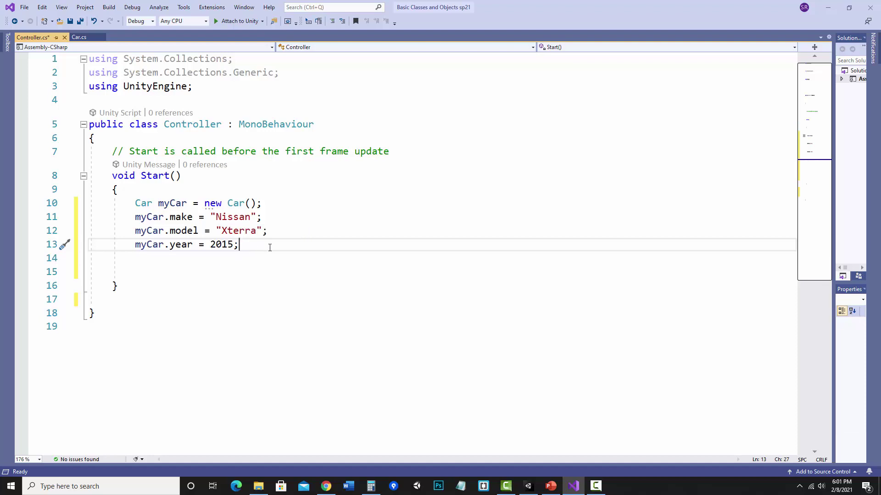
pyautogui.press('Return')
pyautogui.press('Return')
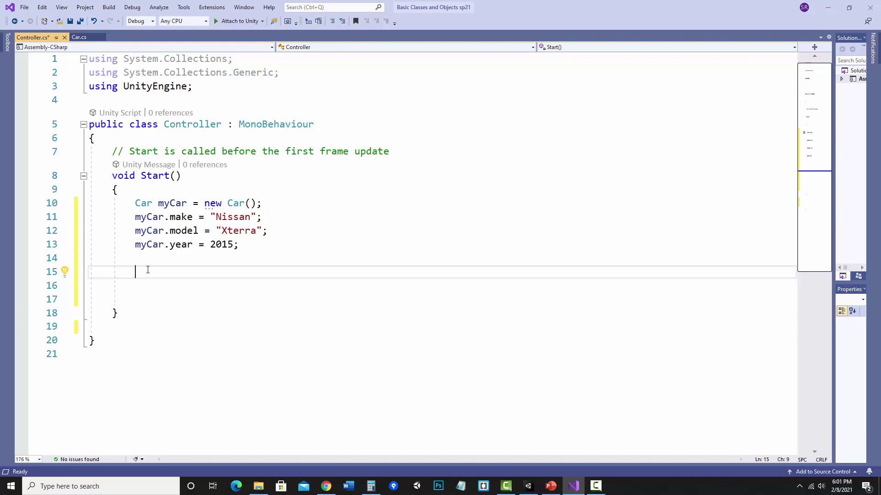
pyautogui.write('m')
pyautogui.write('yCar.Di')
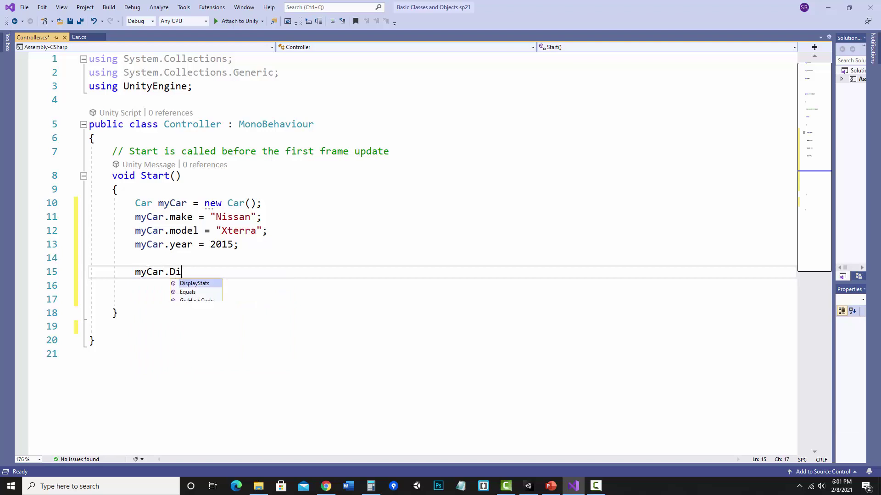
pyautogui.write('splay')
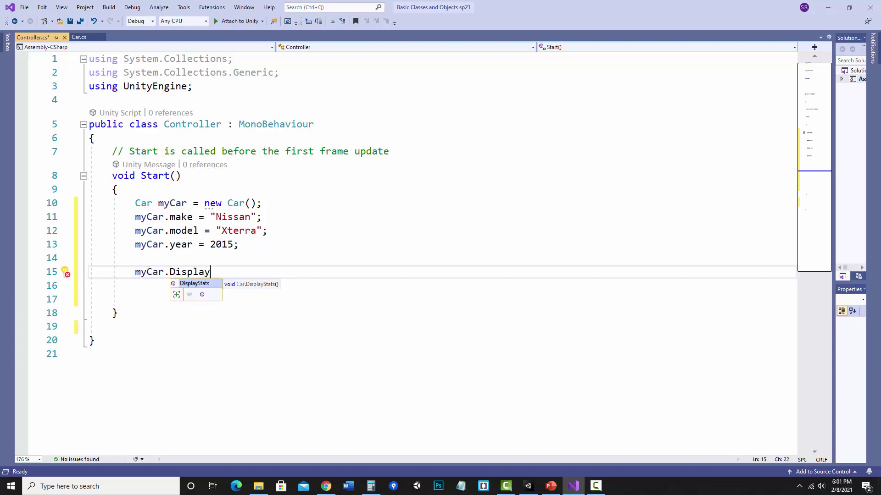
# Add `myCar.DisplayStats();` using IntelliSense, then review the lines that create and set up myCar
pyautogui.press('Tab')
pyautogui.write('();')
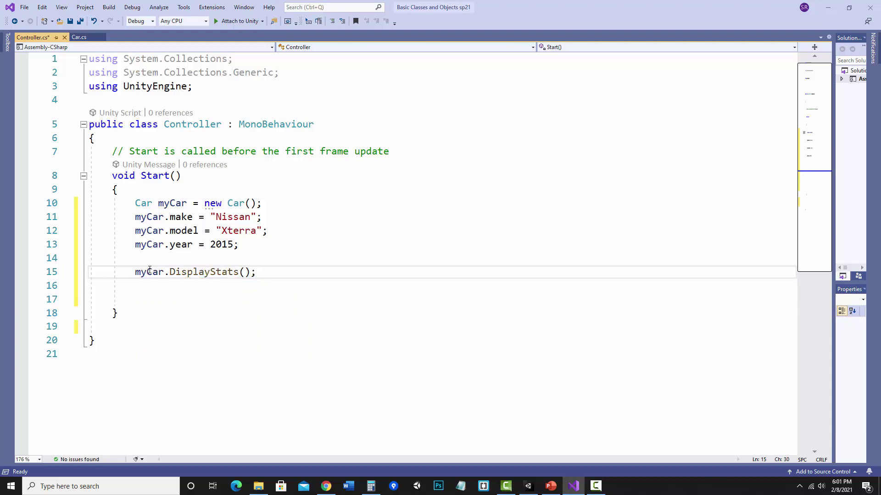
pyautogui.moveTo(136, 202); pyautogui.dragTo(280, 200)
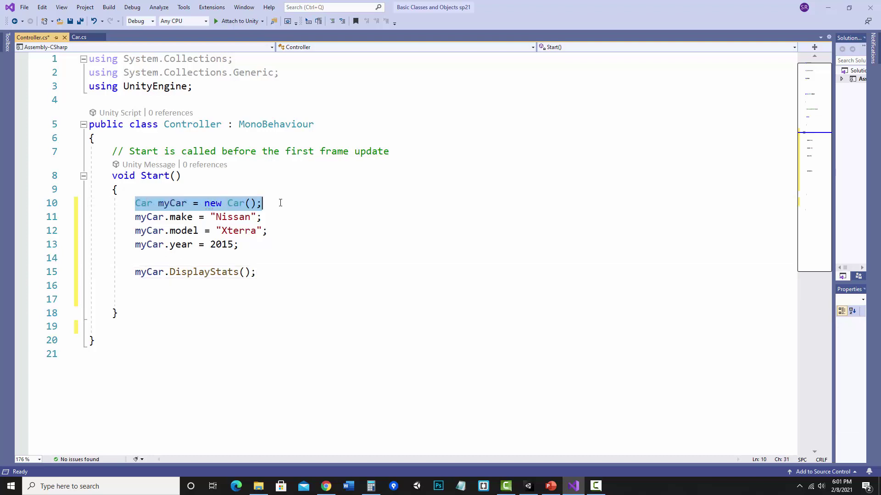
pyautogui.moveTo(134, 216)
pyautogui.mouseDown()
pyautogui.moveTo(282, 235)
pyautogui.moveTo(279, 247)
pyautogui.mouseUp()
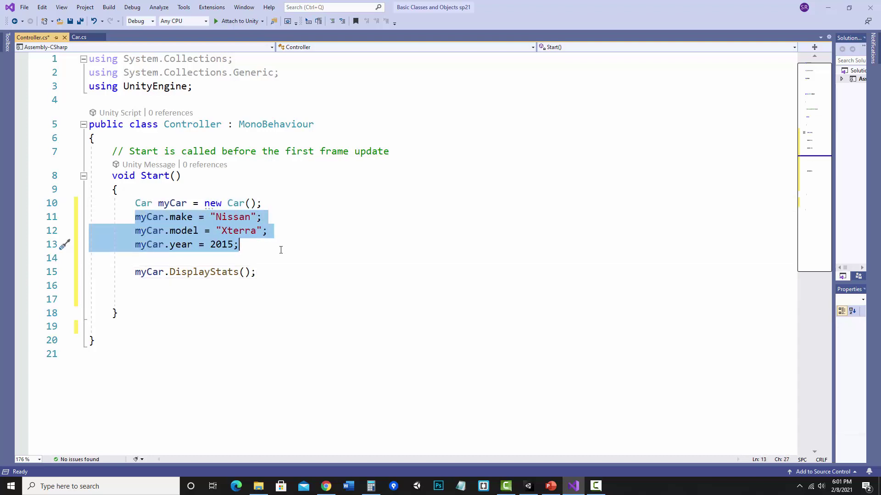
pyautogui.click(265, 272)
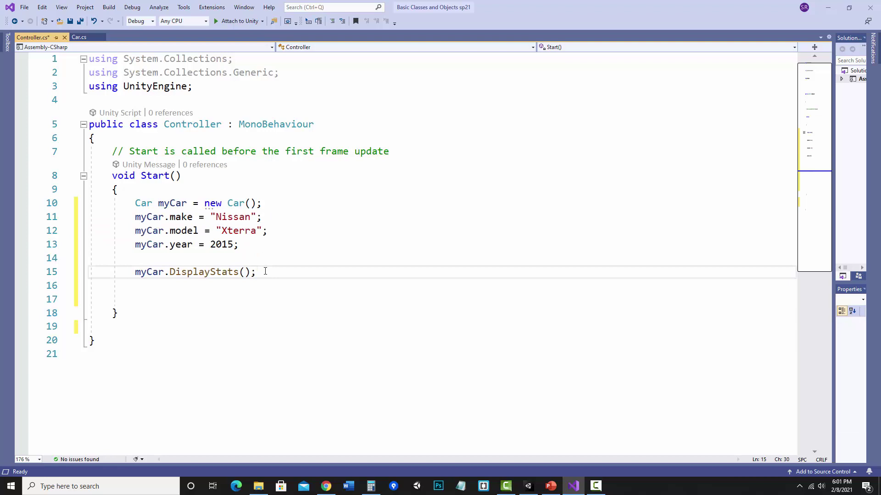
pyautogui.click(290, 258)
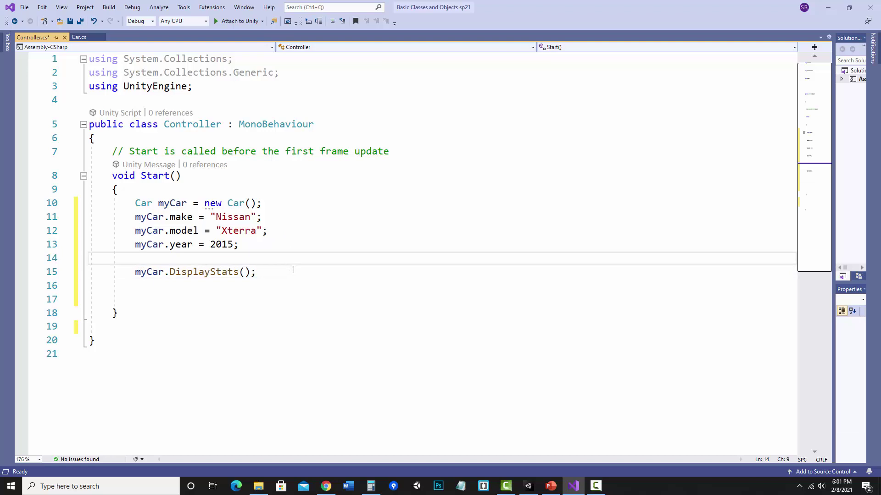
# Play the scene, confirm the Console shows "This car is a 2015 Nissan Xterra", then stop
pyautogui.click(528, 487)
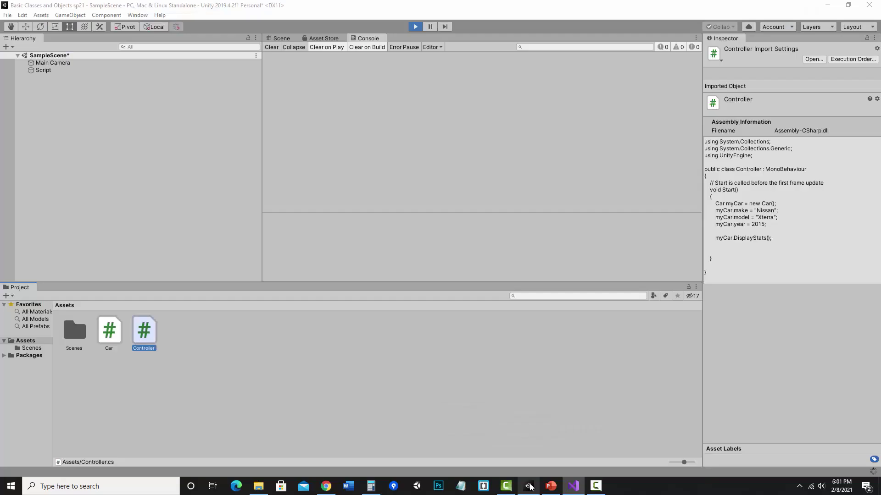
pyautogui.click(415, 27)
pyautogui.click(414, 27)
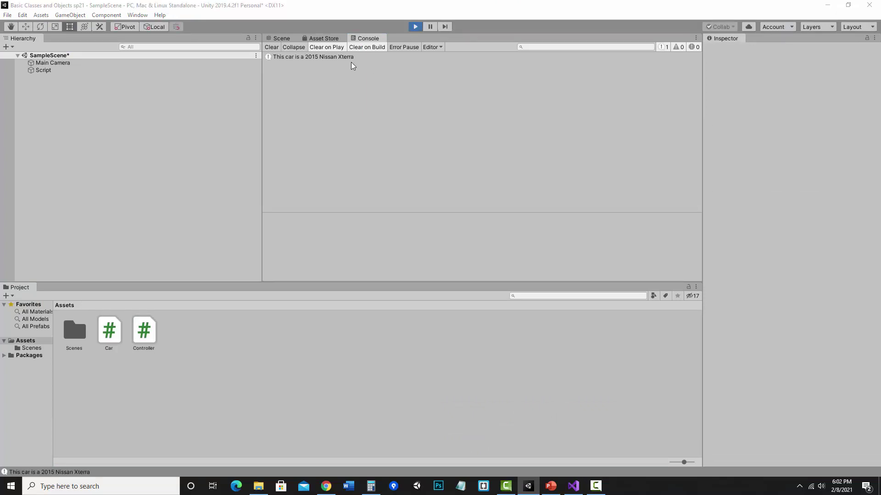
pyautogui.click(415, 27)
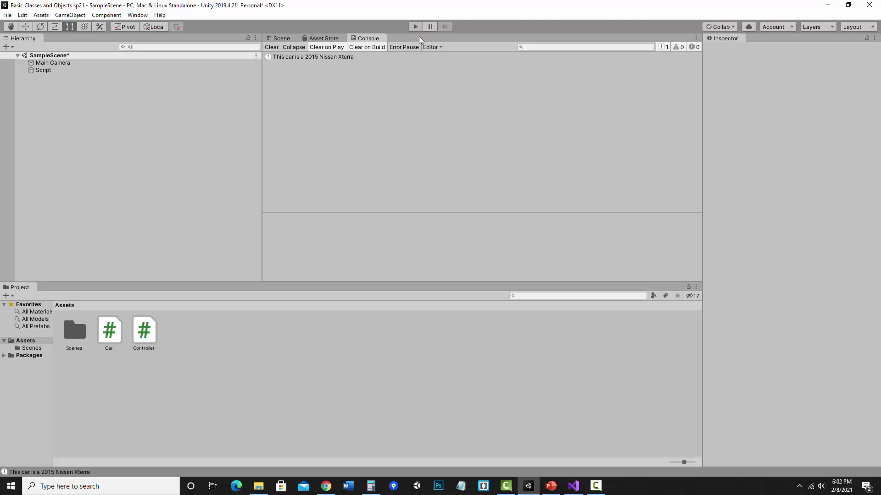
# Add yourCar as a 2017 Toyota Tacoma, call yourCar.DisplayStats(), and save Controller.cs
pyautogui.hotkey('alt', 'Tab')
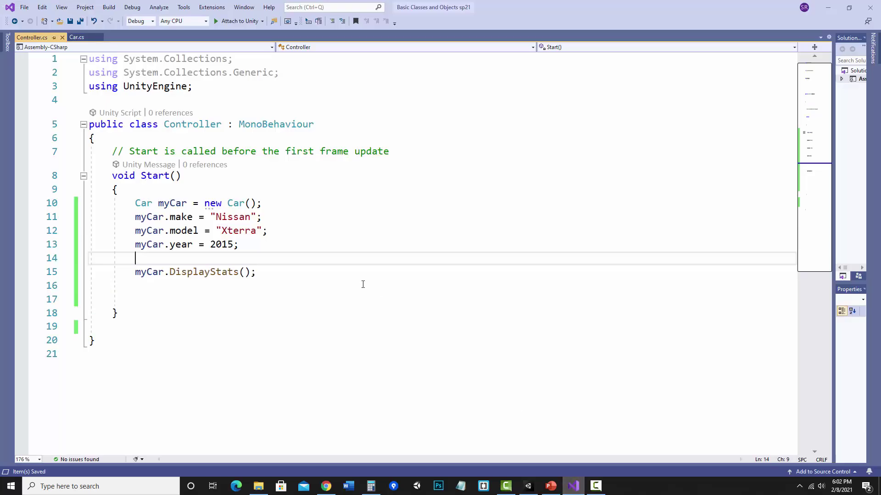
pyautogui.click(282, 271)
pyautogui.press('Return')
pyautogui.press('Return')
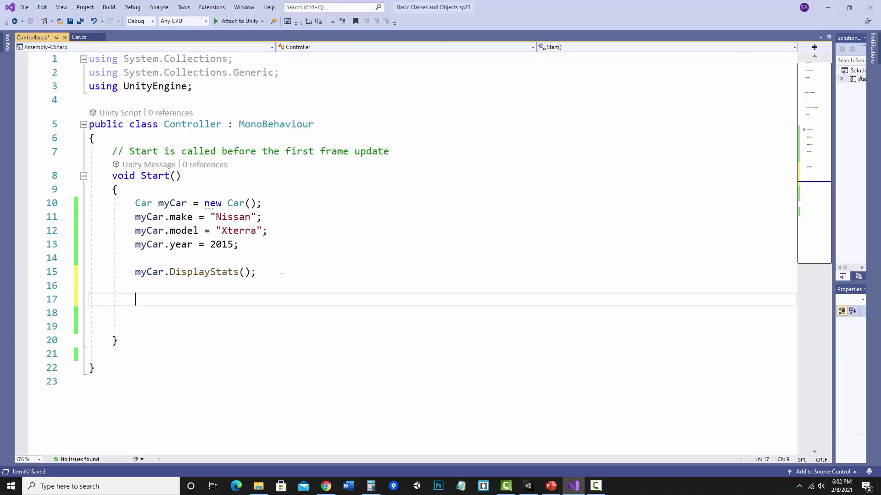
pyautogui.write('Ca')
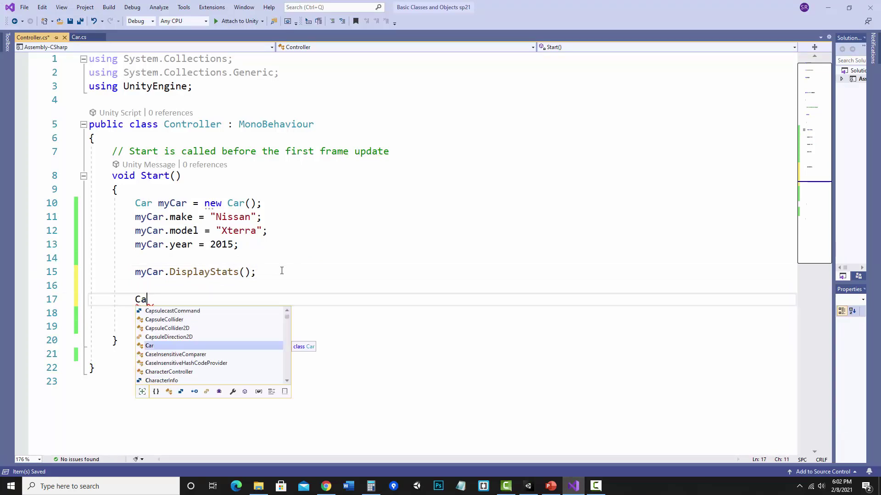
pyautogui.write('r yourC')
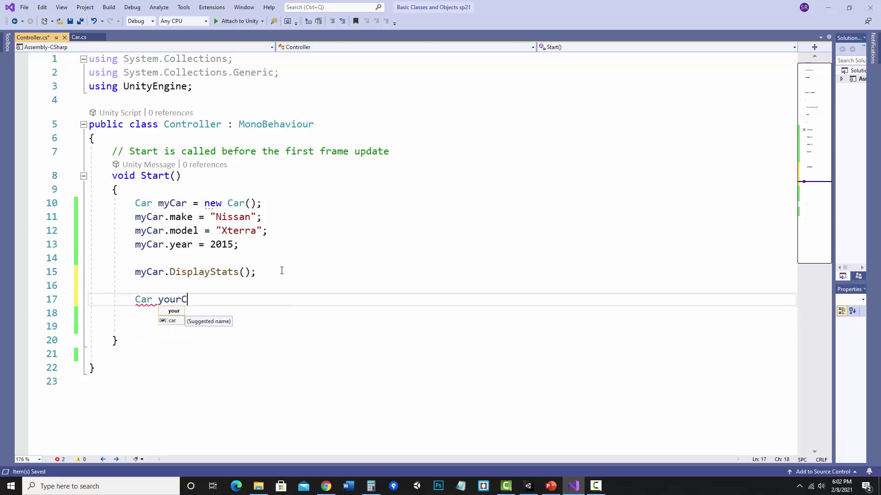
pyautogui.write('ar = new ')
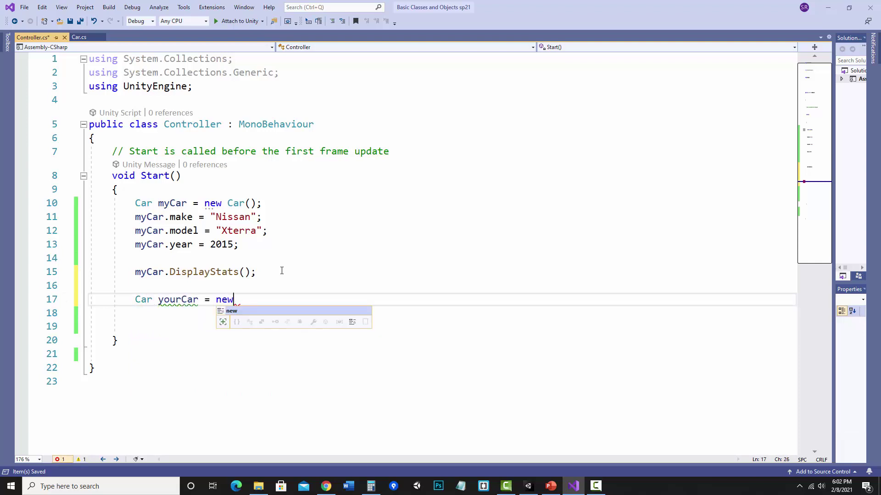
pyautogui.write('Car();')
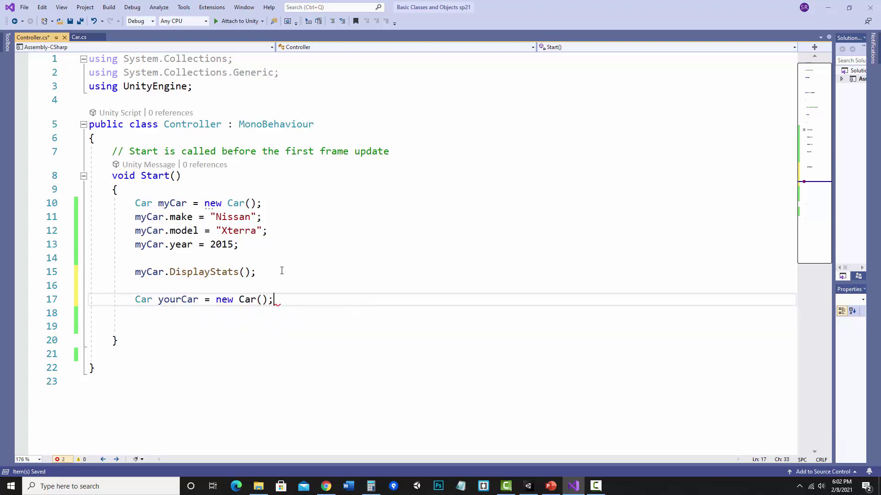
pyautogui.press('Return')
pyautogui.write('y')
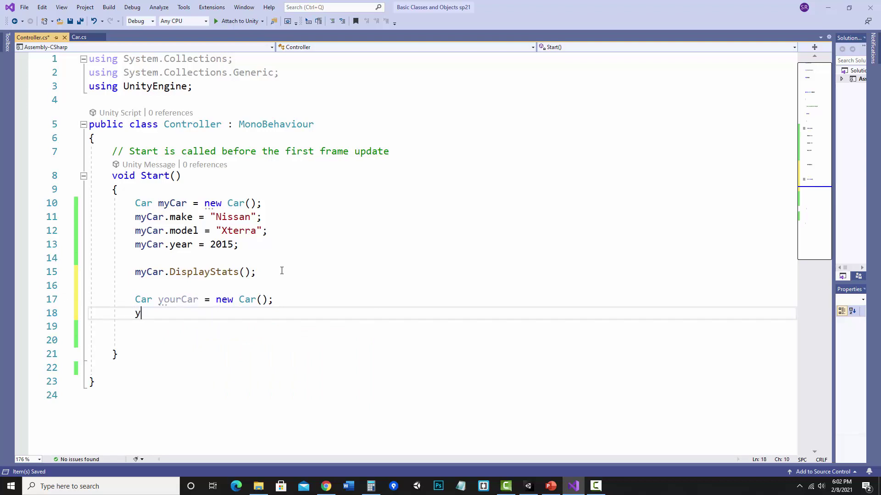
pyautogui.write('ourCar')
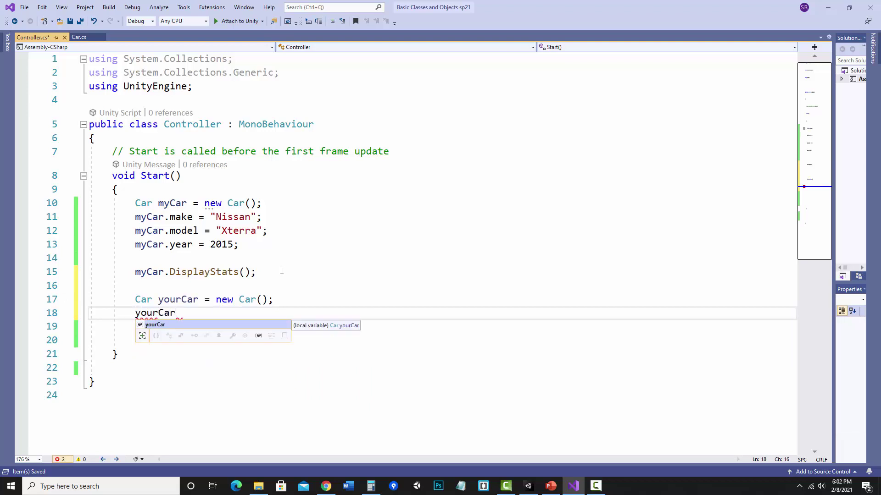
pyautogui.write('.m')
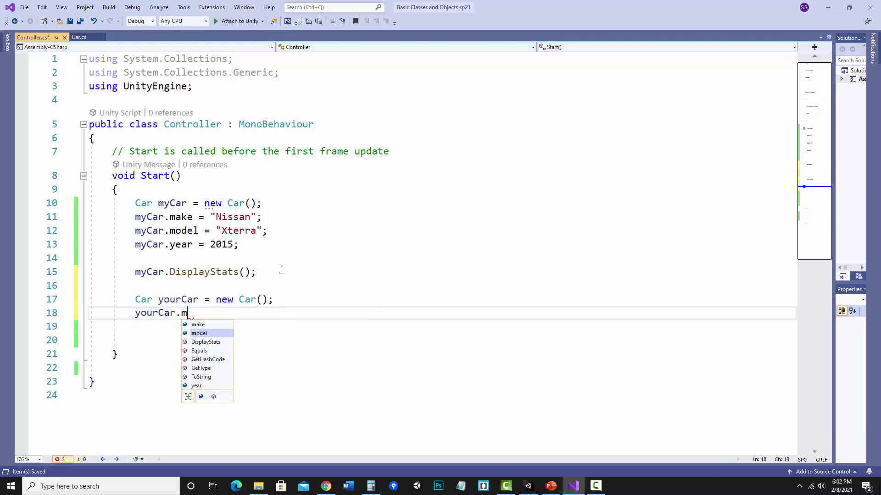
pyautogui.write('ake')
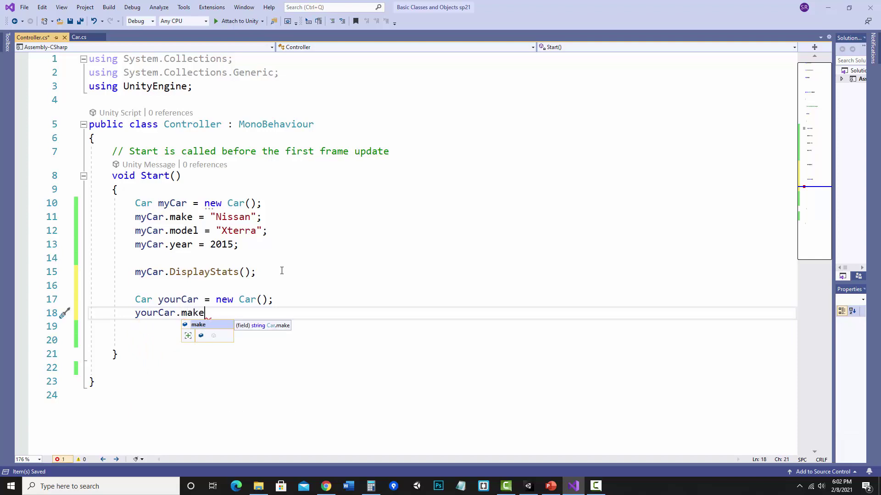
pyautogui.write(' = "Toyo')
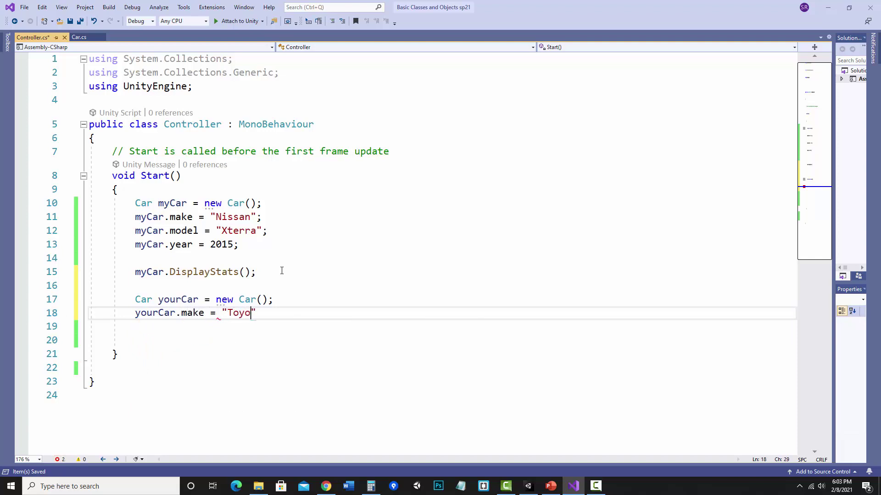
pyautogui.write('ta";')
pyautogui.press('Return')
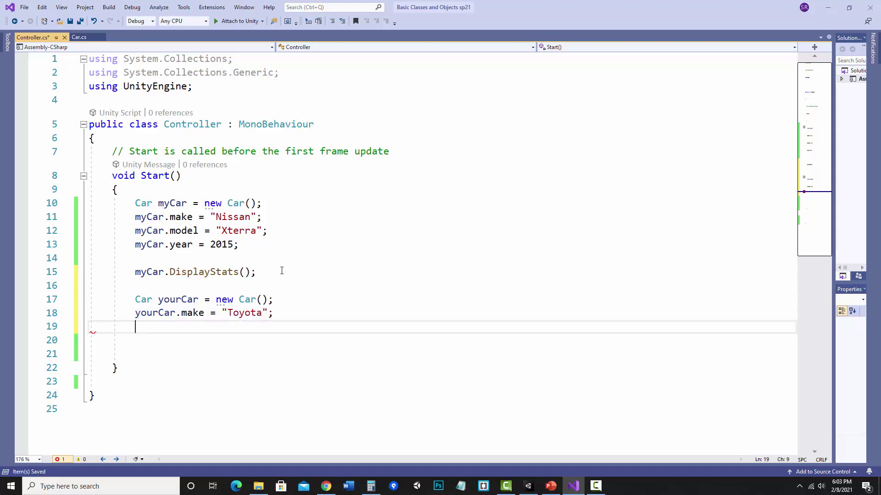
pyautogui.write('yourC')
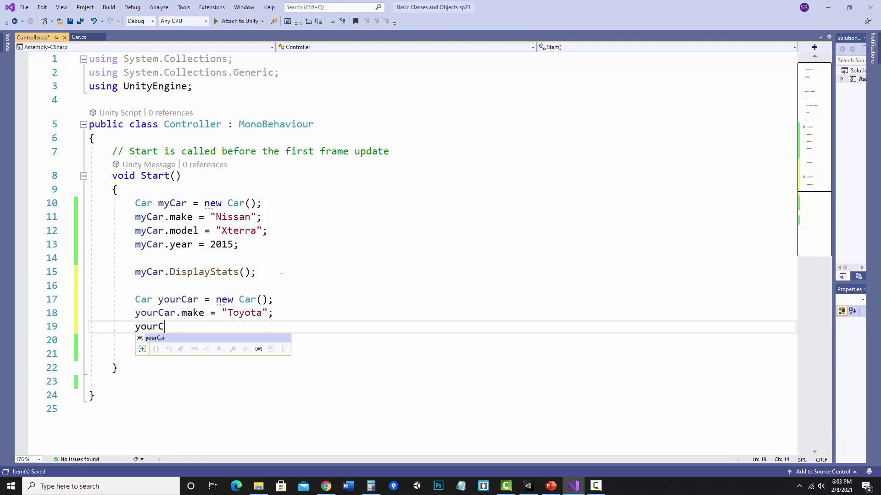
pyautogui.write('ar.model')
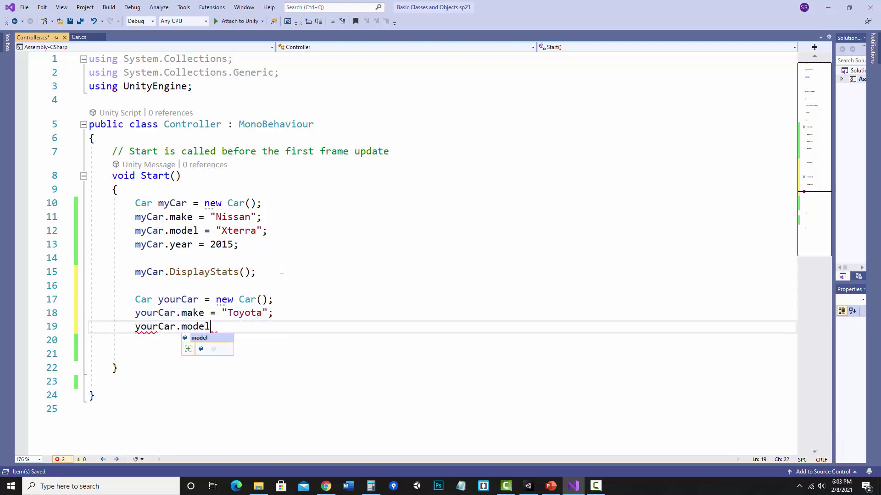
pyautogui.write(' = "Tacoma')
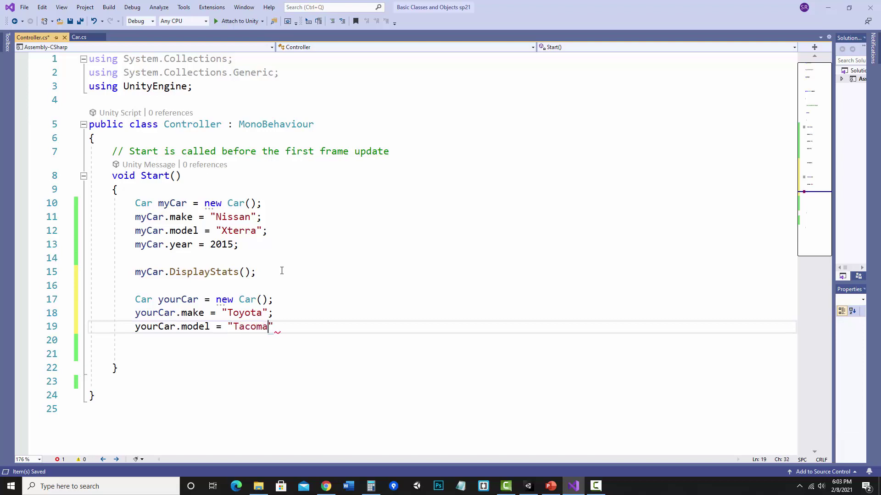
pyautogui.write('";')
pyautogui.press('Return')
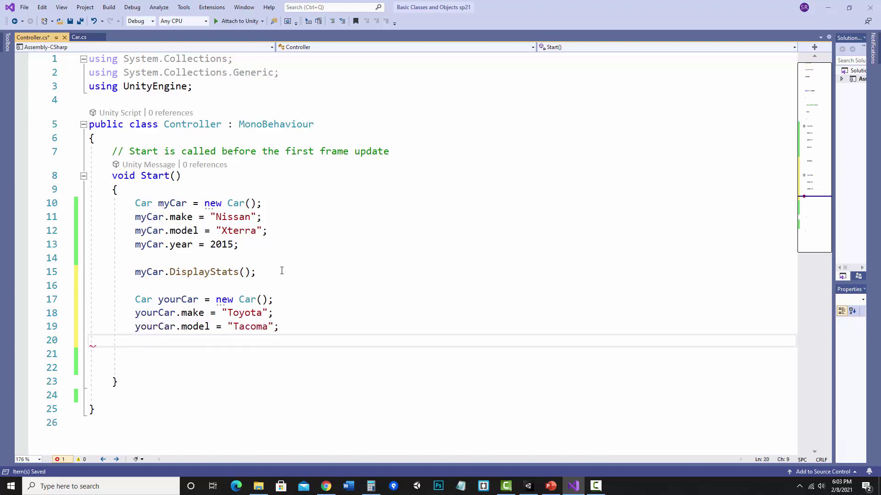
pyautogui.write('yourCar')
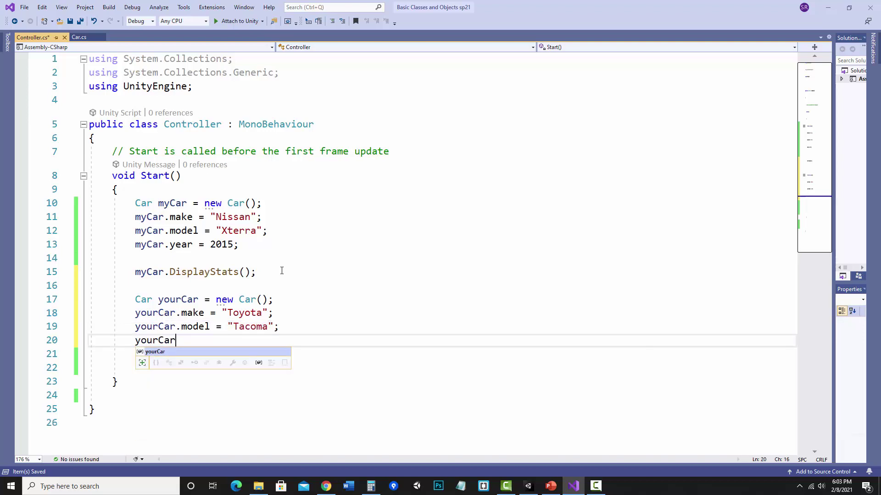
pyautogui.write('.year = 2')
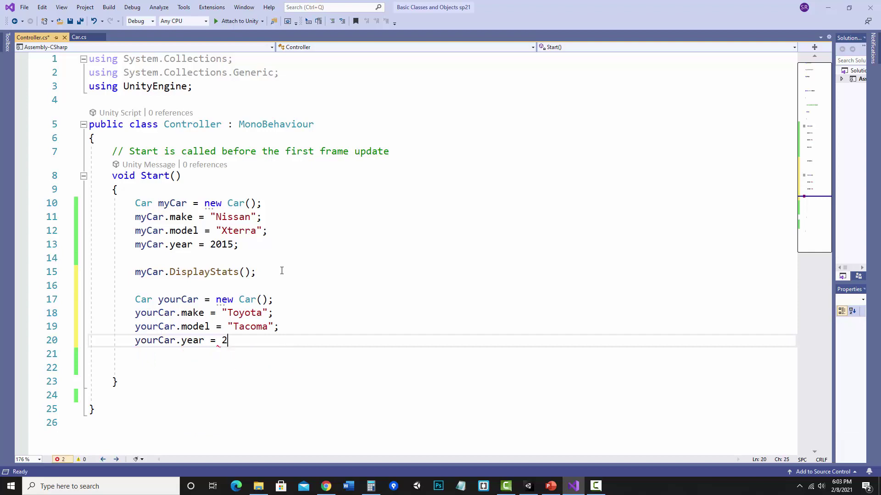
pyautogui.write('017;')
pyautogui.press('Return')
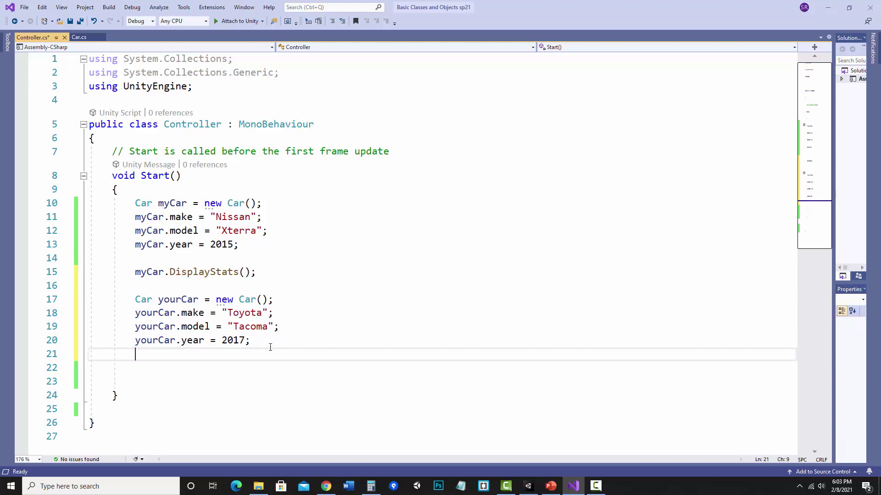
pyautogui.press('Return')
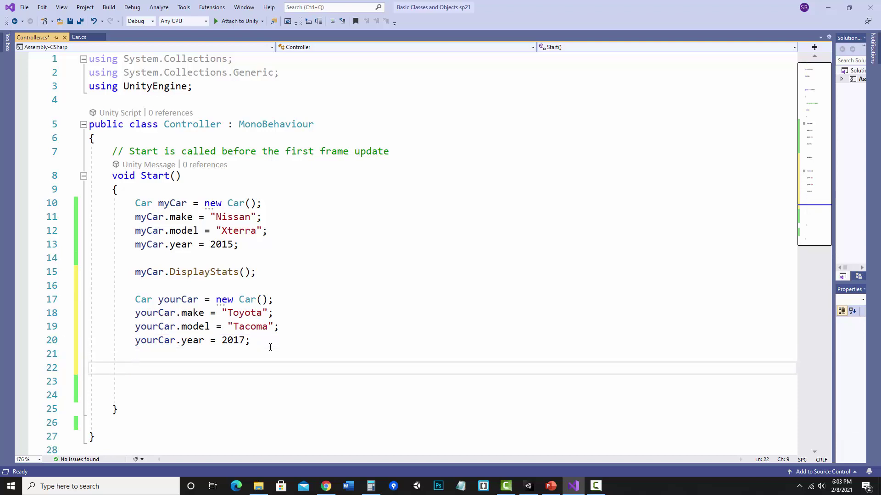
pyautogui.write('yourCar.')
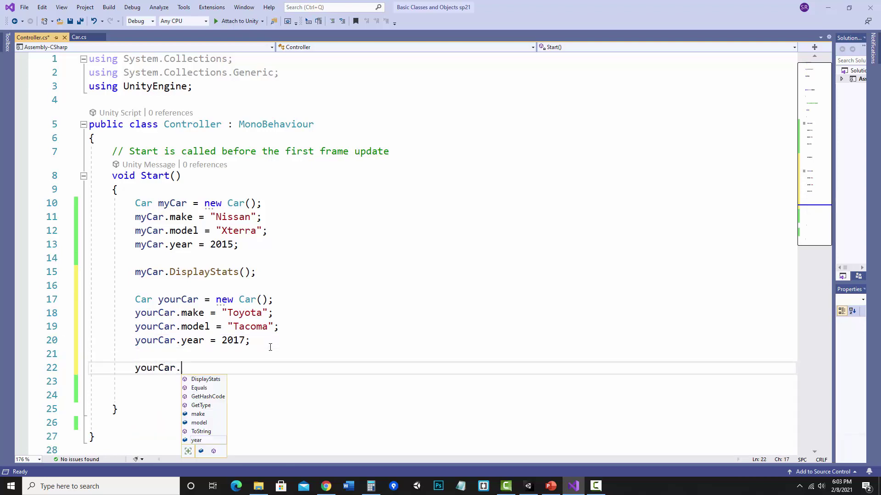
pyautogui.write('d(')
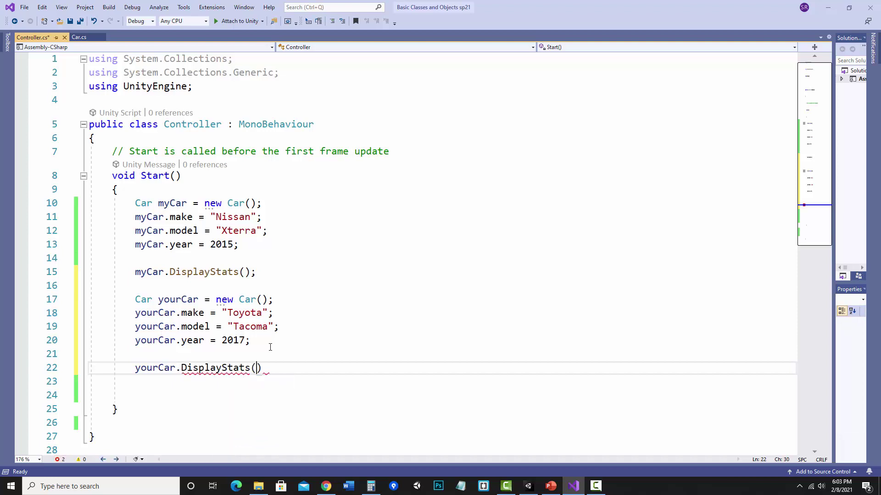
pyautogui.write(');')
pyautogui.press('Return')
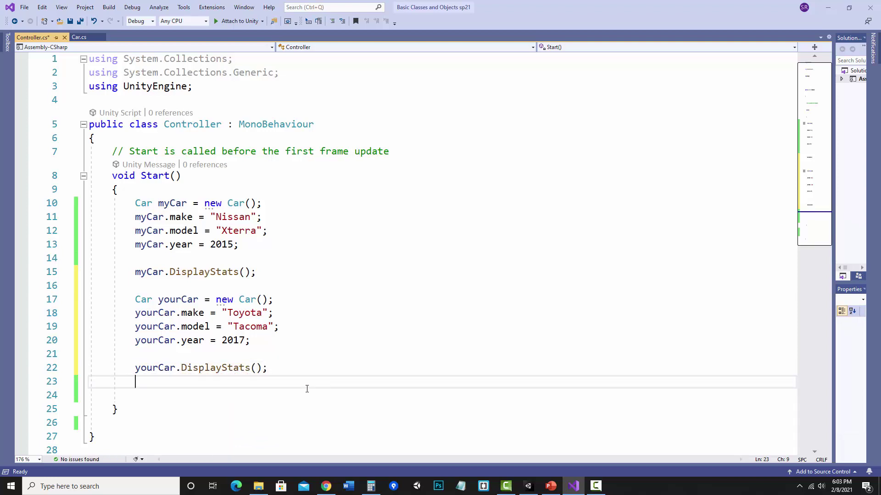
pyautogui.hotkey('ctrl', 's')
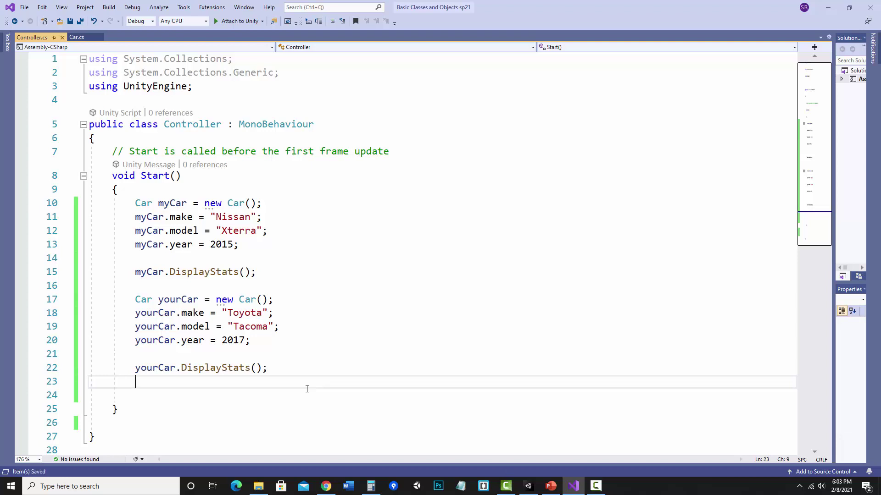
# Play the scene and confirm the Console logs the 2015 Nissan Xterra and 2017 Toyota Tacoma
pyautogui.click(529, 488)
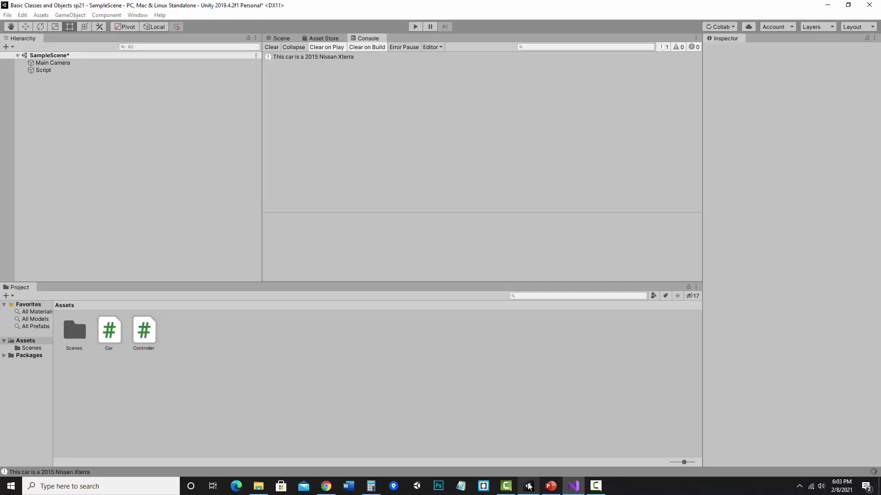
pyautogui.click(413, 26)
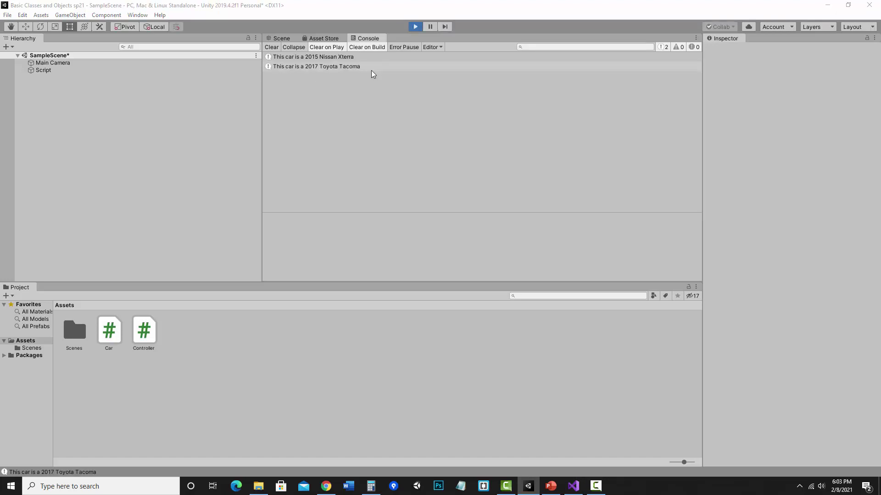
pyautogui.hotkey('alt', 'Tab')
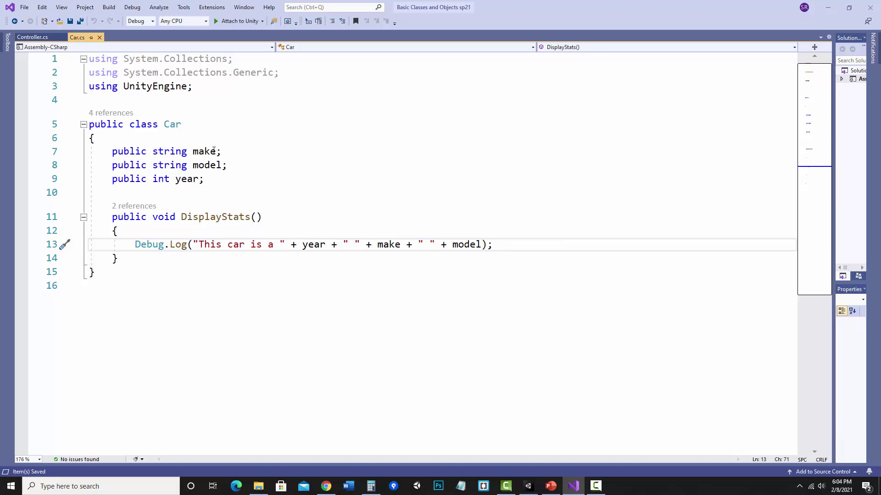
# Add a public Car() constructor setting make "Ford", model "Mustang" and year 2020
pyautogui.click(227, 180)
pyautogui.press('Return')
pyautogui.press('Return')
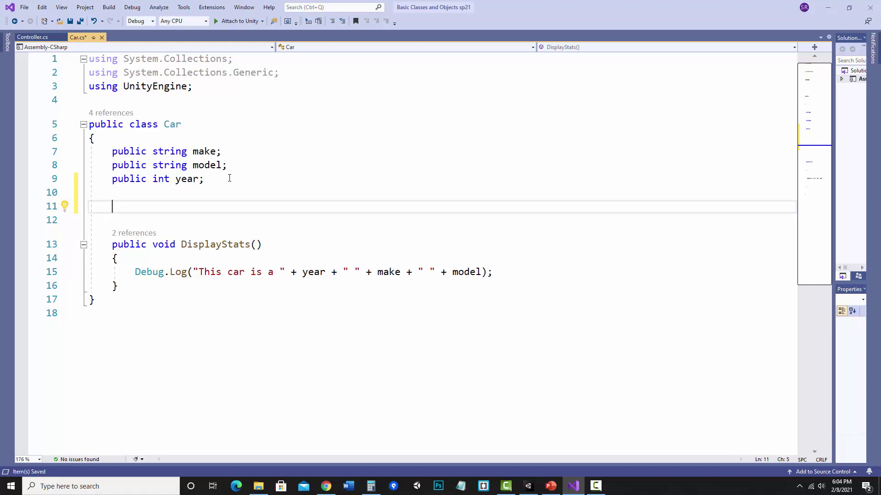
pyautogui.write('p')
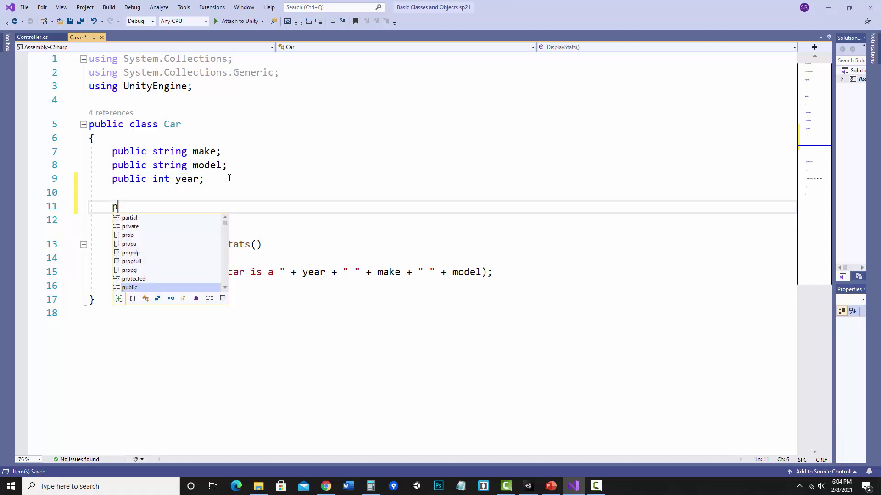
pyautogui.write('ublic Car')
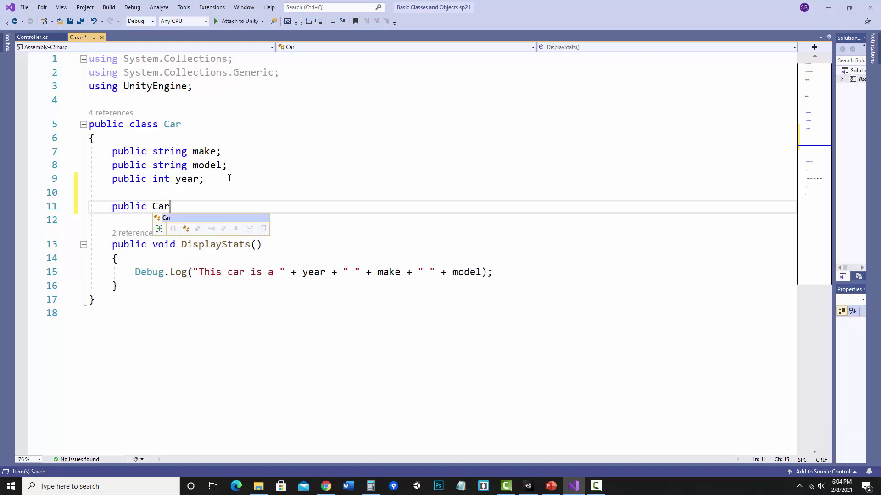
pyautogui.write('() {')
pyautogui.press('Return')
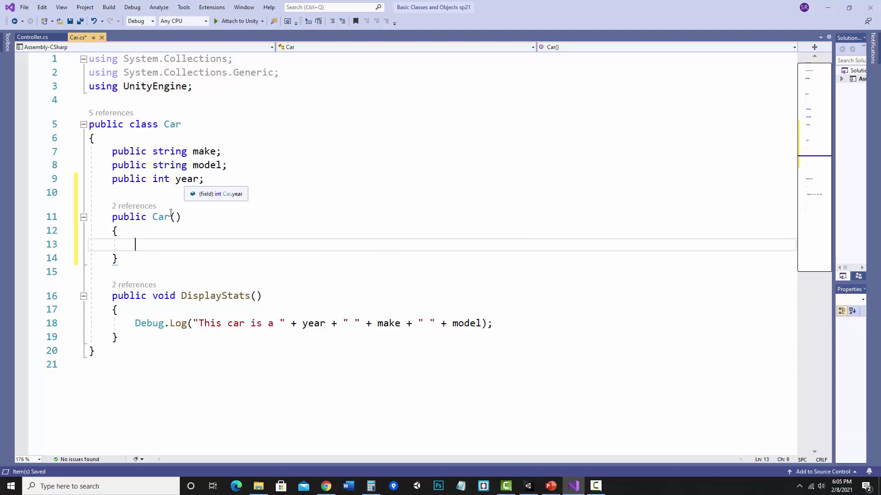
pyautogui.write('make')
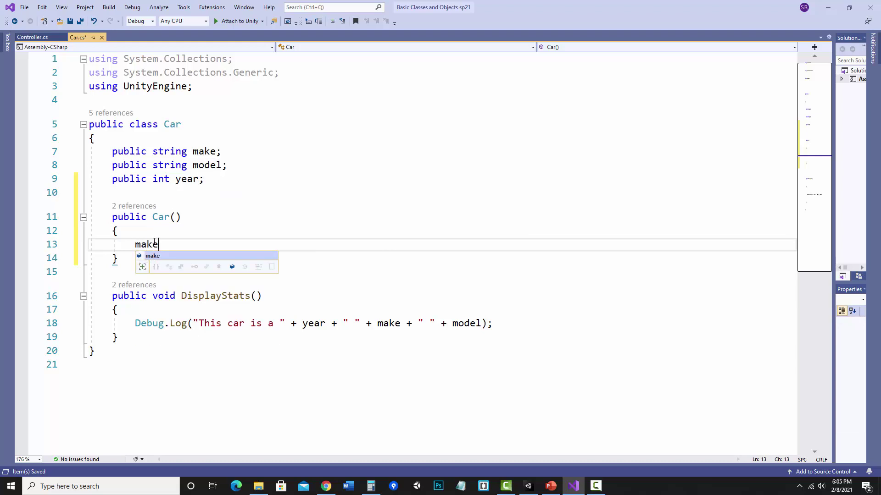
pyautogui.write(' = "For')
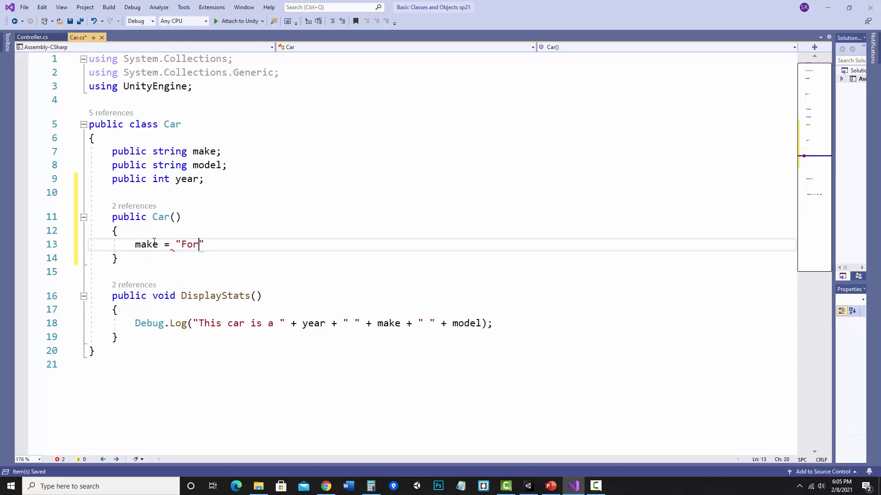
pyautogui.write('d";')
pyautogui.press('Return')
pyautogui.write('mo')
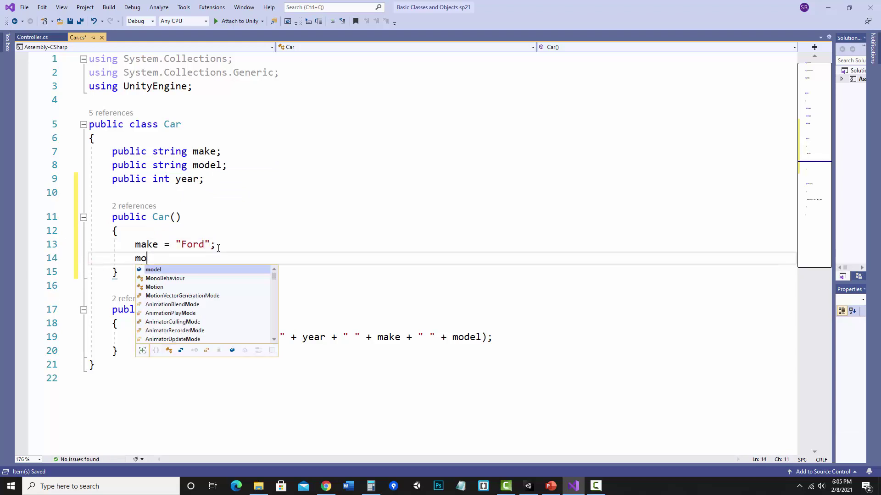
pyautogui.write('del = "Mus')
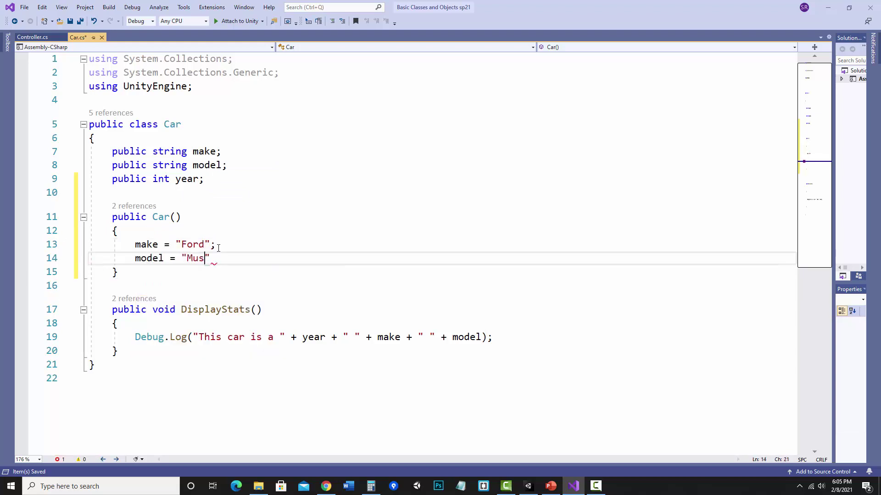
pyautogui.write('tang";')
pyautogui.press('Return')
pyautogui.write('year')
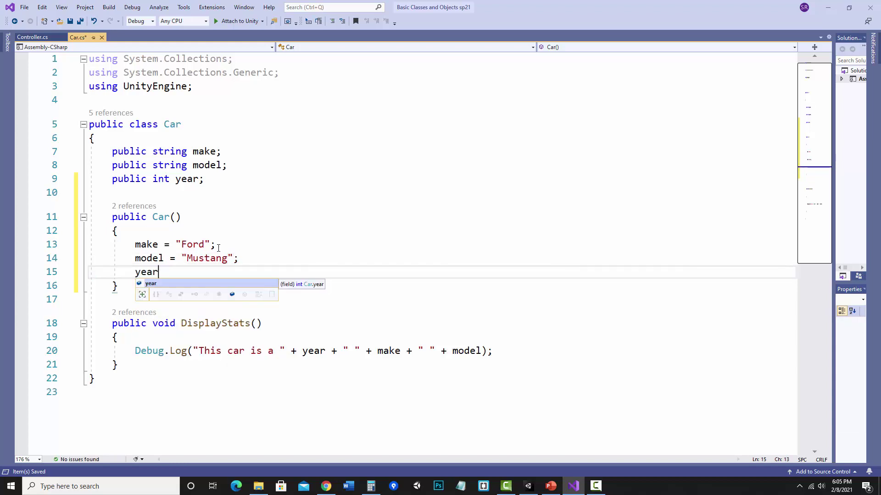
pyautogui.write(' = 20')
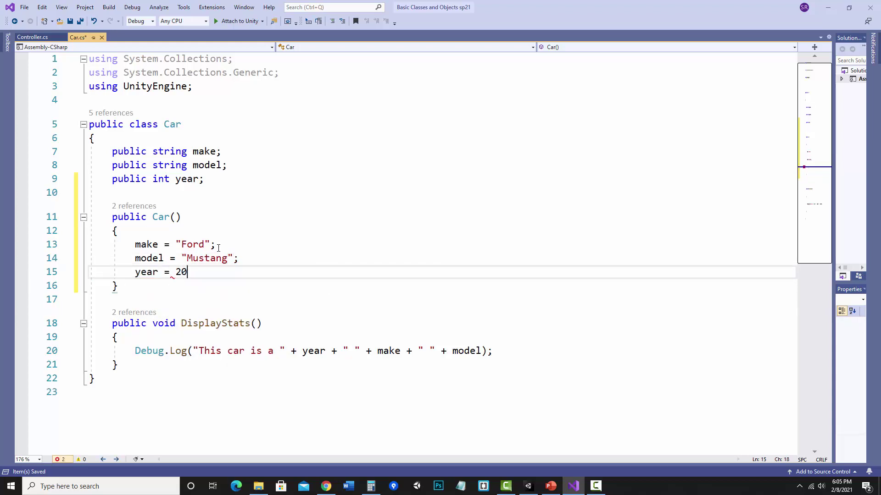
pyautogui.write('20;')
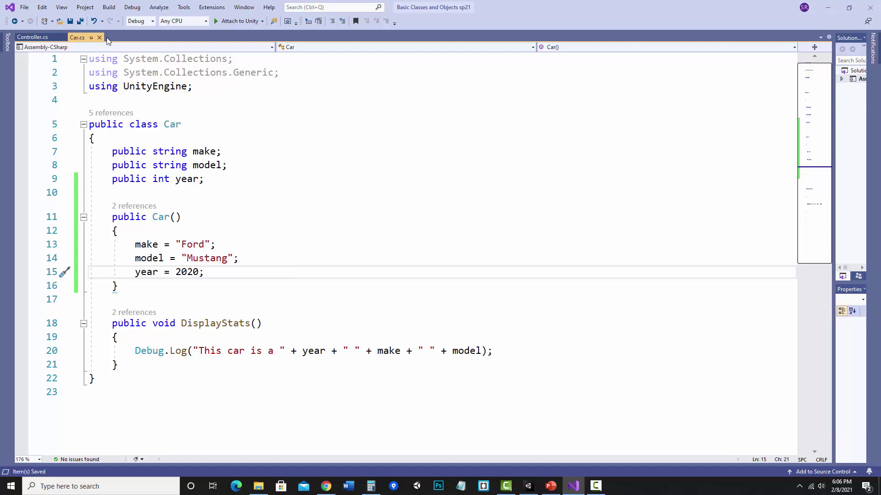
# Add thatCar.DisplayStats(); to Controller's Start and check Unity's console logs the 2020 Ford Mustang
pyautogui.click(31, 36)
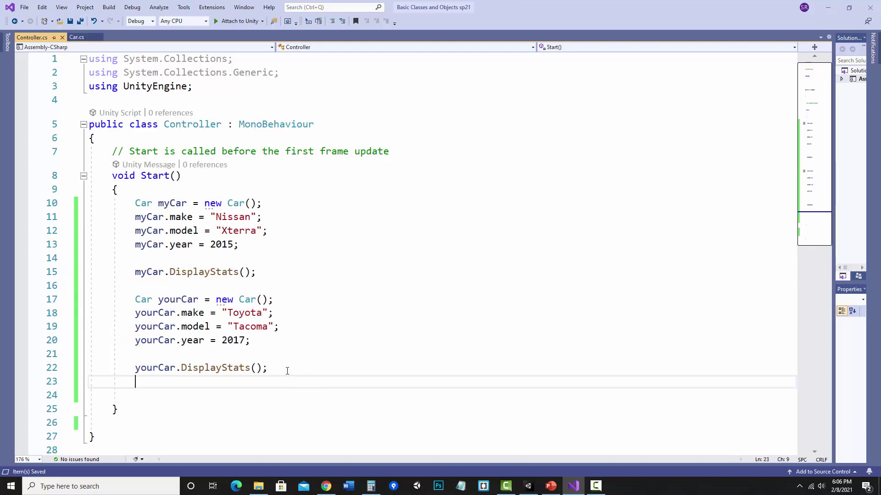
pyautogui.press('Return')
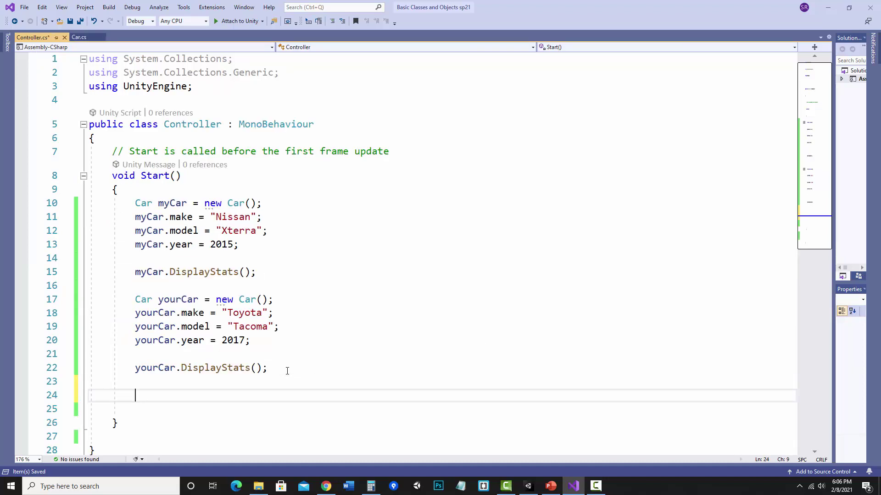
pyautogui.write('Car t')
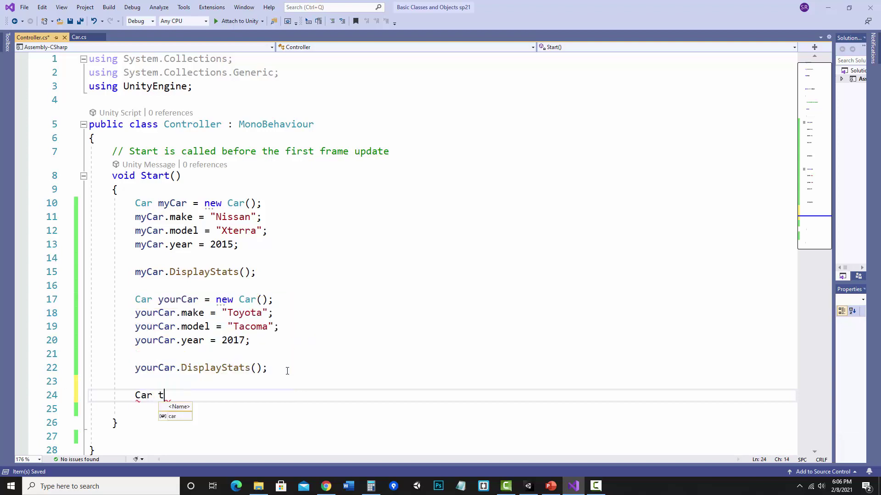
pyautogui.write('hatCar = n')
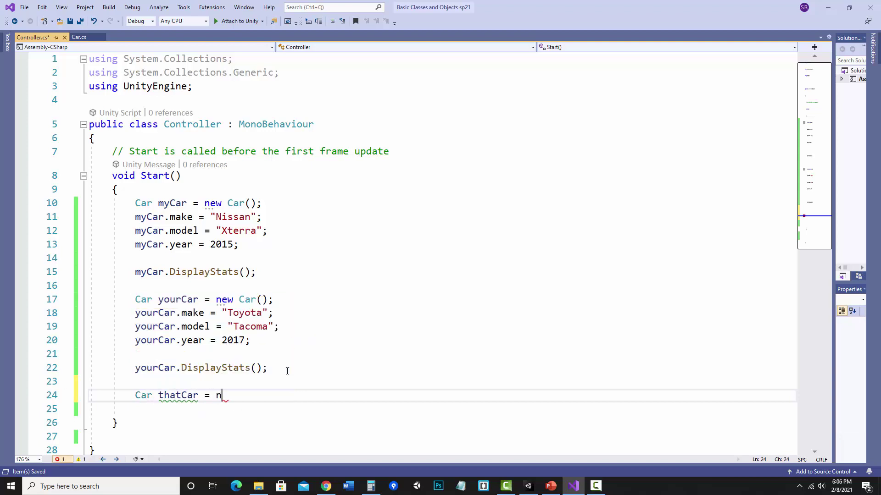
pyautogui.write('ew Car();')
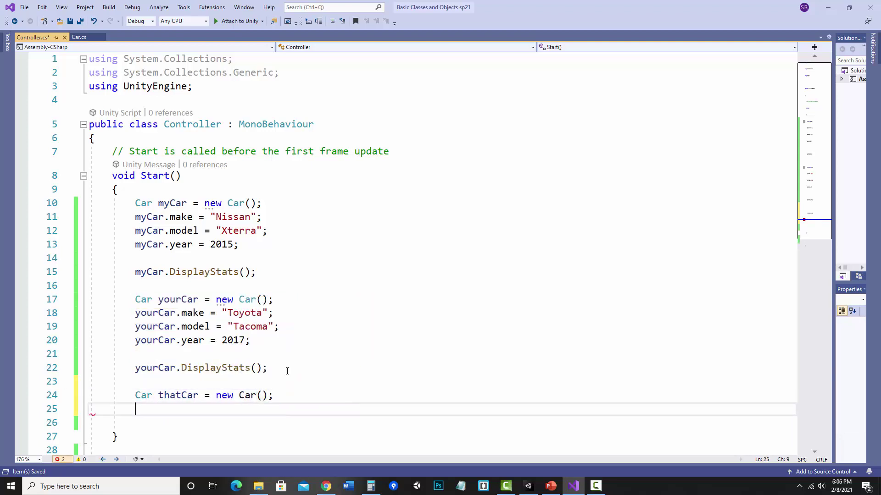
pyautogui.press('Return')
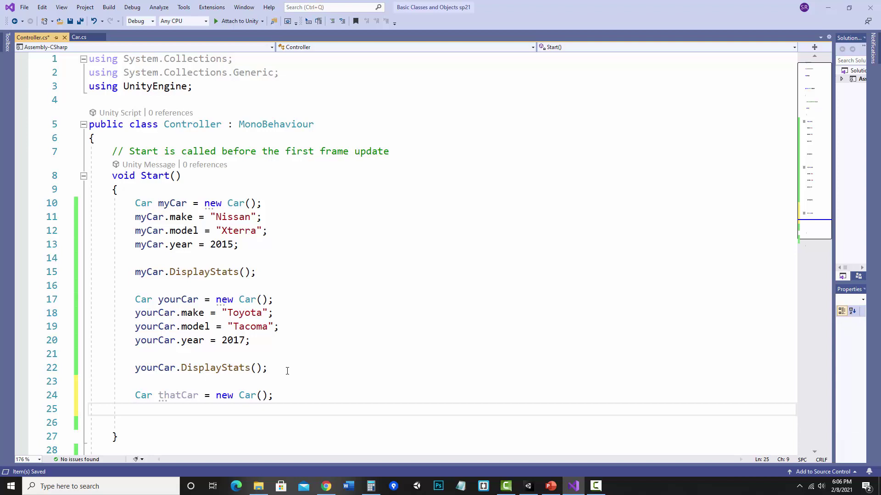
pyautogui.write('thatCar')
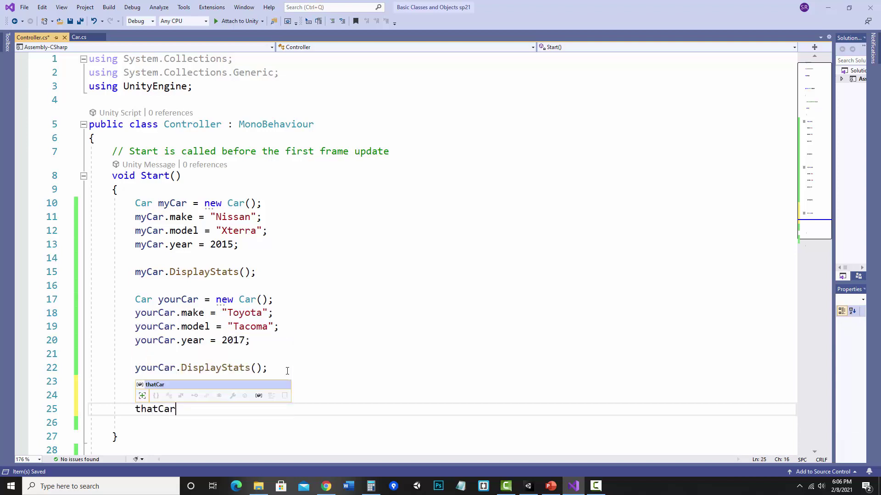
pyautogui.write('.di')
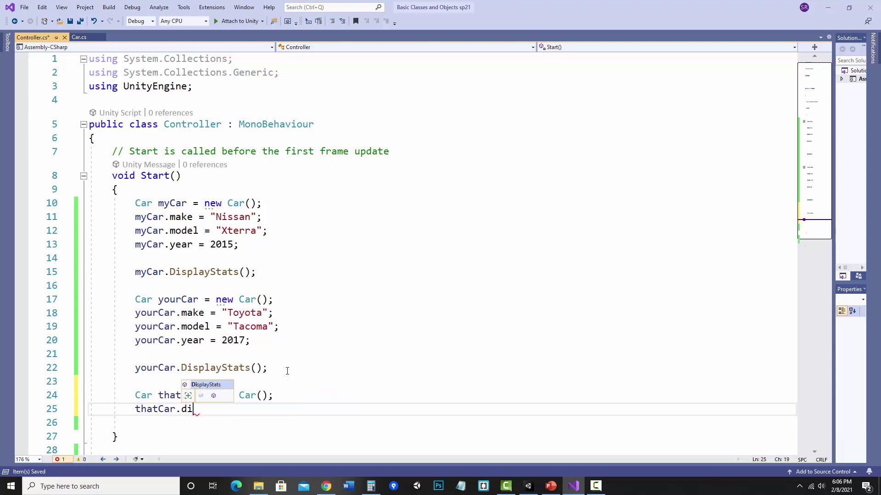
pyautogui.write('spl')
pyautogui.press('Tab')
pyautogui.write('();')
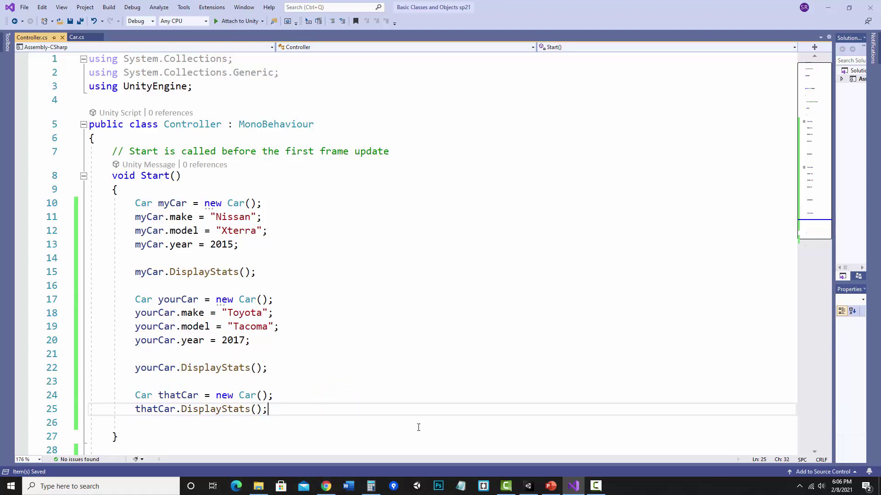
pyautogui.click(528, 486)
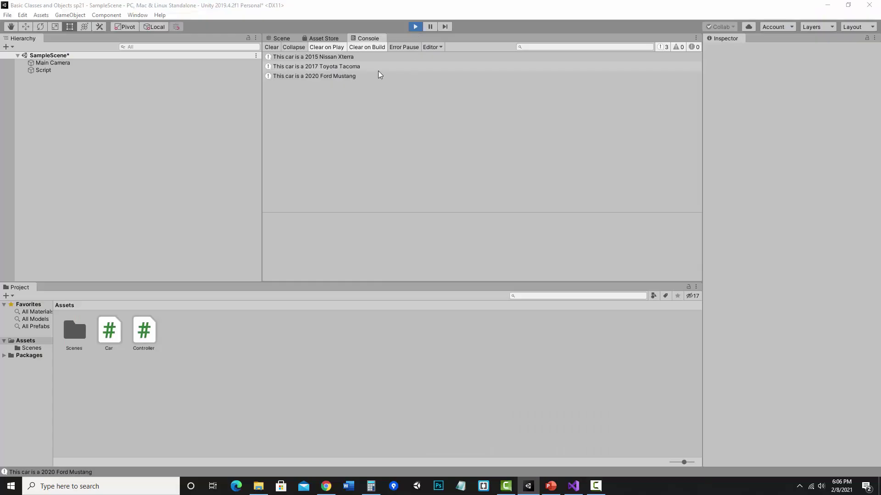
pyautogui.hotkey('alt', 'Tab')
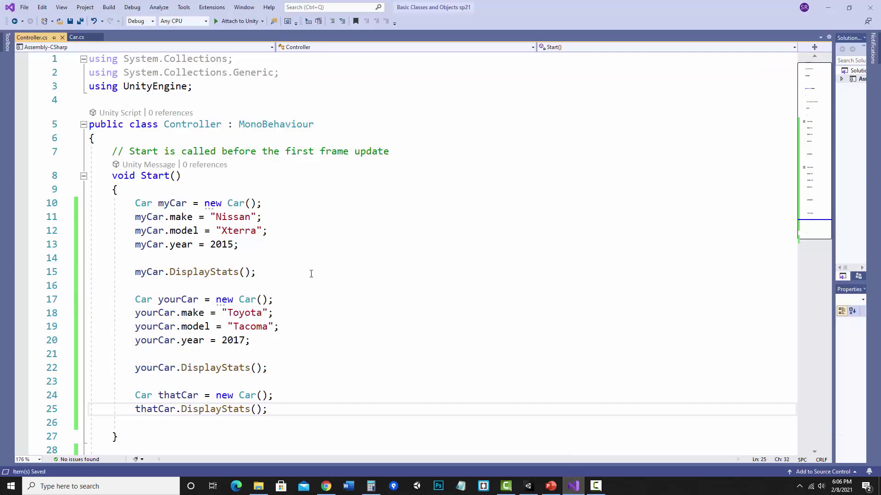
# Add an empty public Car() constructor below the Ford Mustang default constructor in Car.cs
pyautogui.click(77, 38)
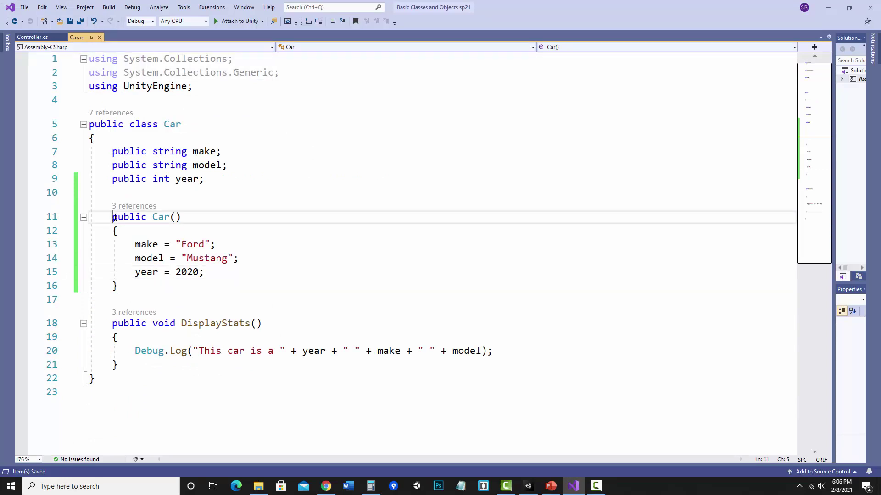
pyautogui.moveTo(113, 218); pyautogui.dragTo(176, 292)
pyautogui.click(171, 290)
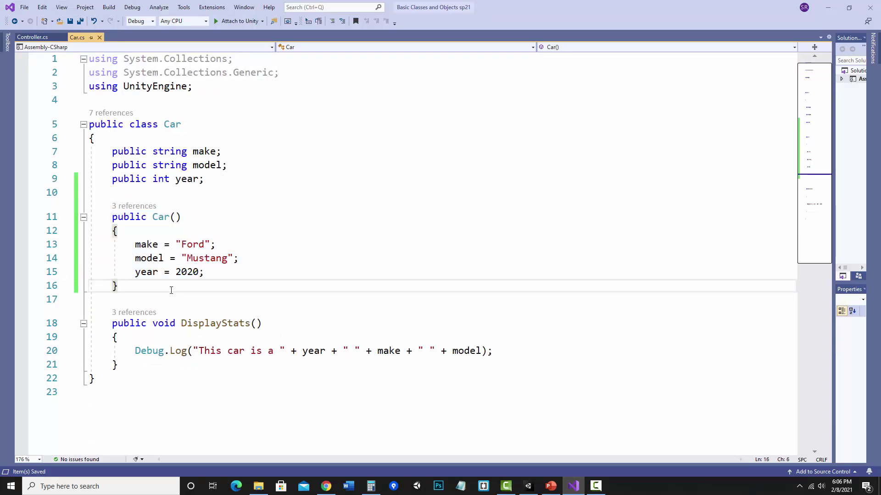
pyautogui.press('Return')
pyautogui.press('Return')
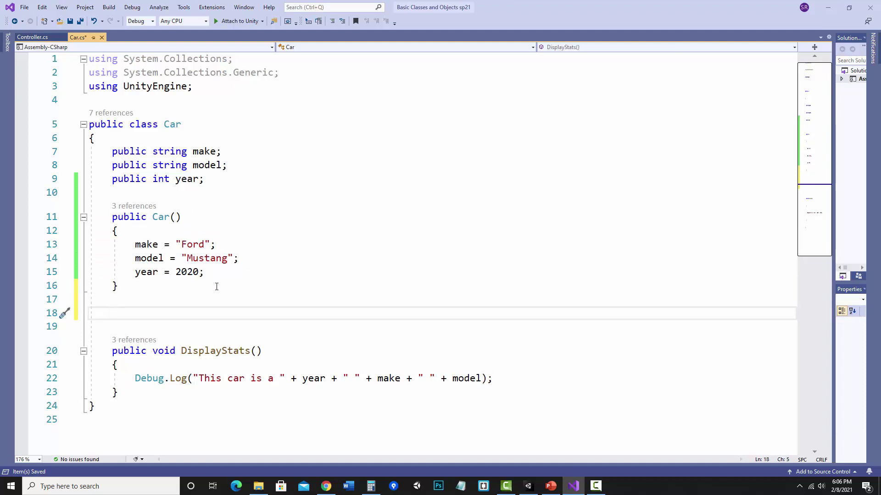
pyautogui.write('p')
pyautogui.write('ublic Car')
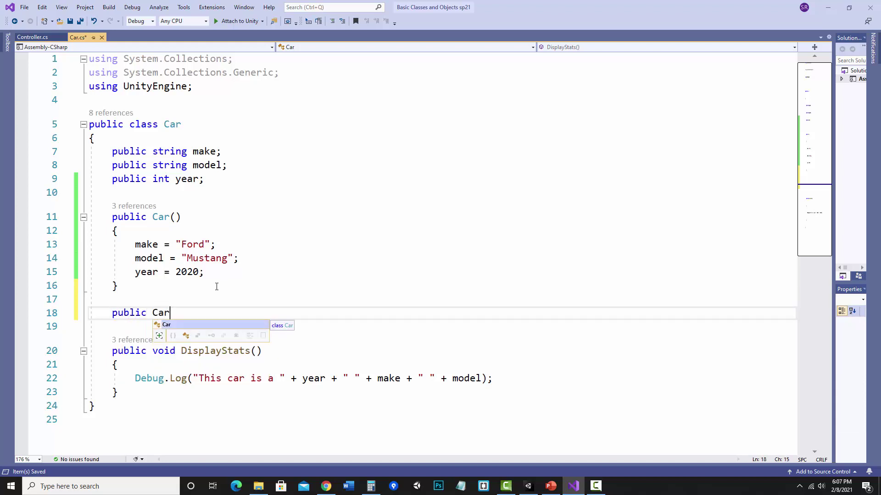
pyautogui.write('() {')
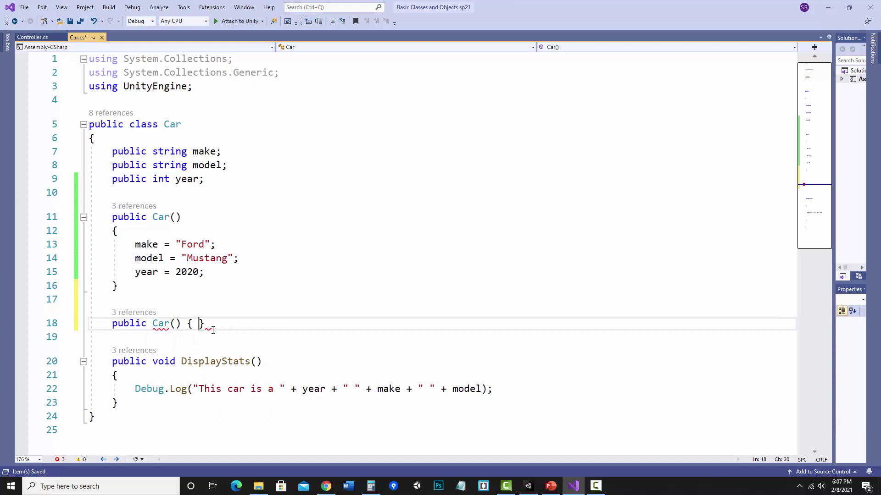
pyautogui.press('Return')
pyautogui.click(175, 325)
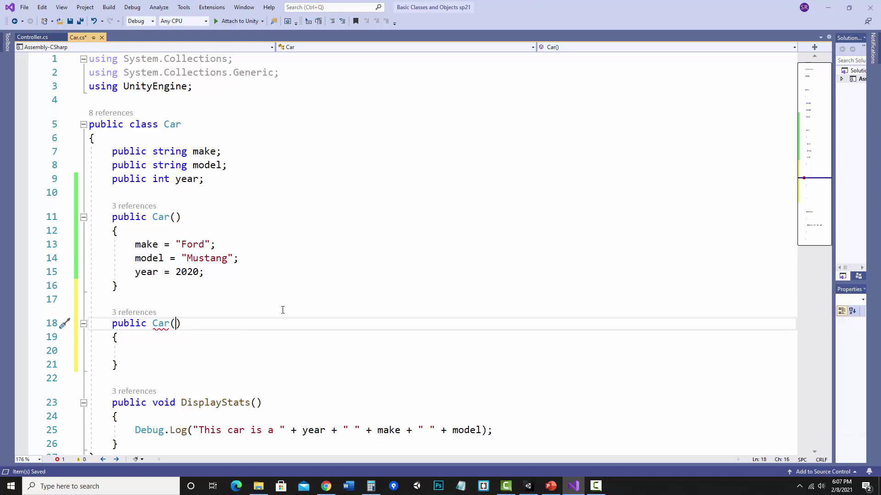
pyautogui.write('s')
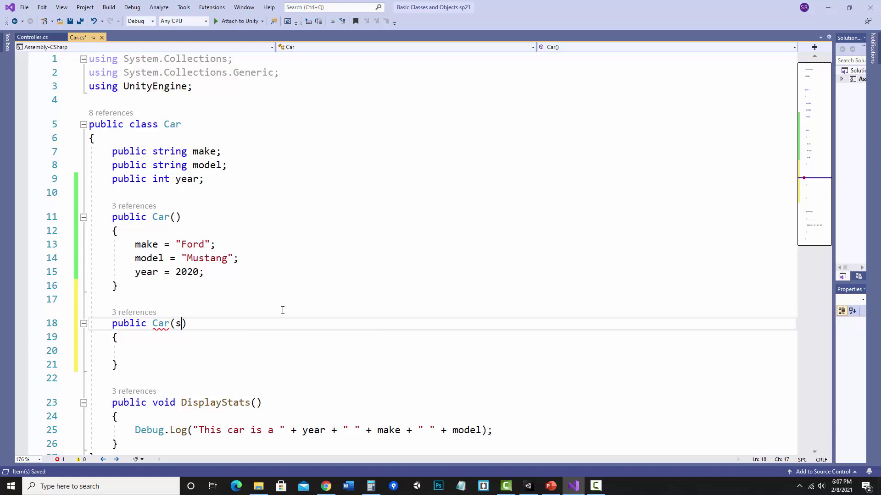
pyautogui.write('tring ')
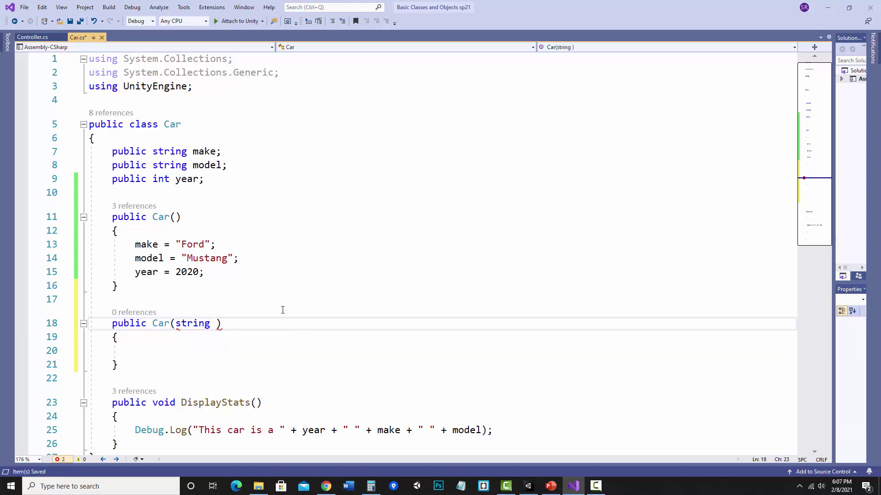
pyautogui.write('_')
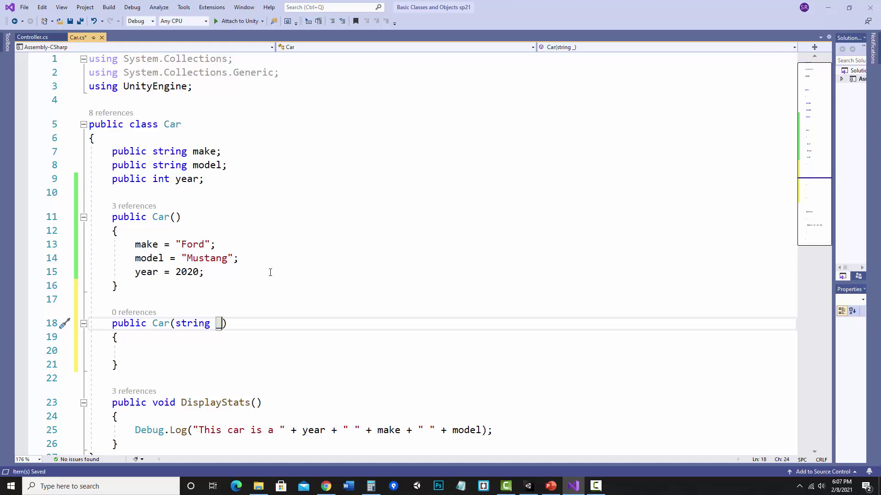
pyautogui.write('mak')
pyautogui.write('e, ')
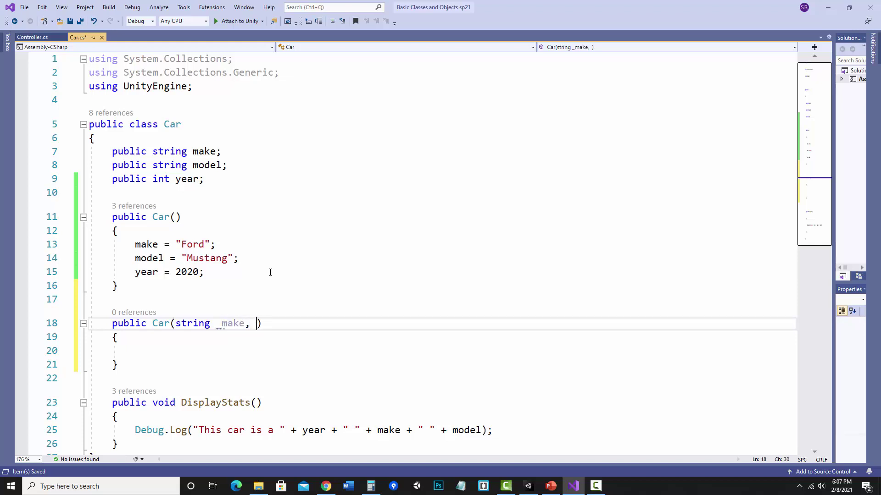
pyautogui.write('string _')
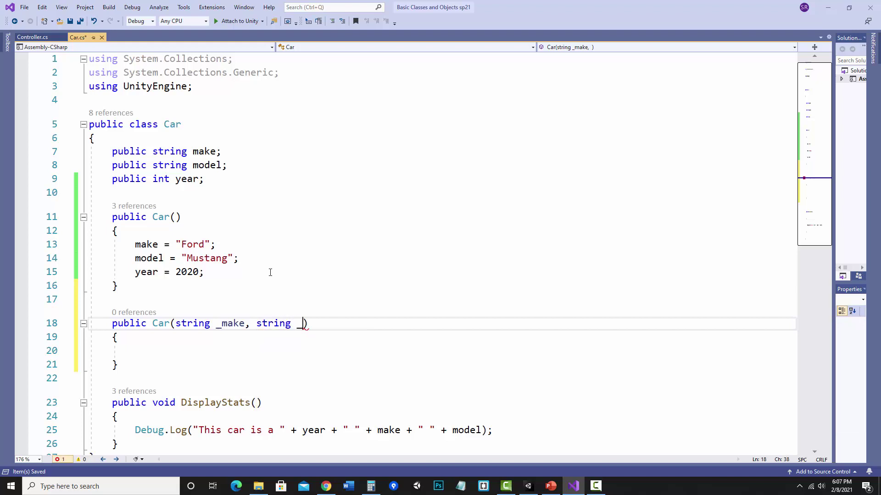
pyautogui.write('model, ')
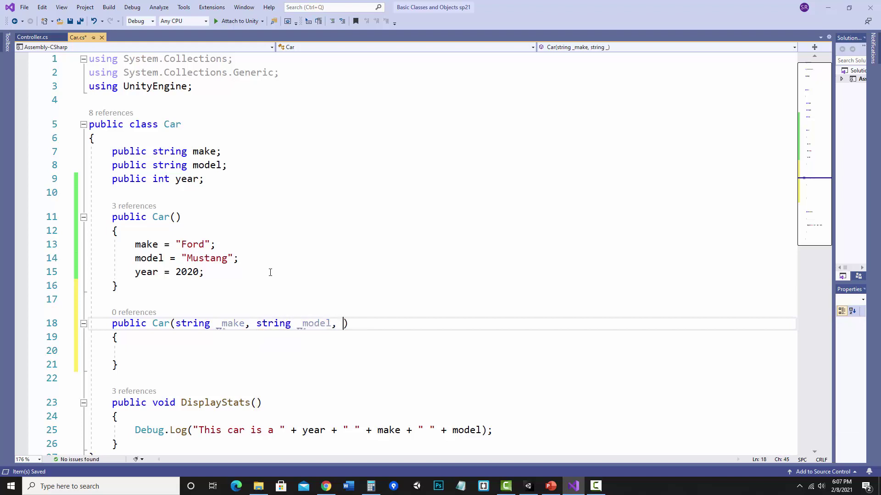
pyautogui.write('int _')
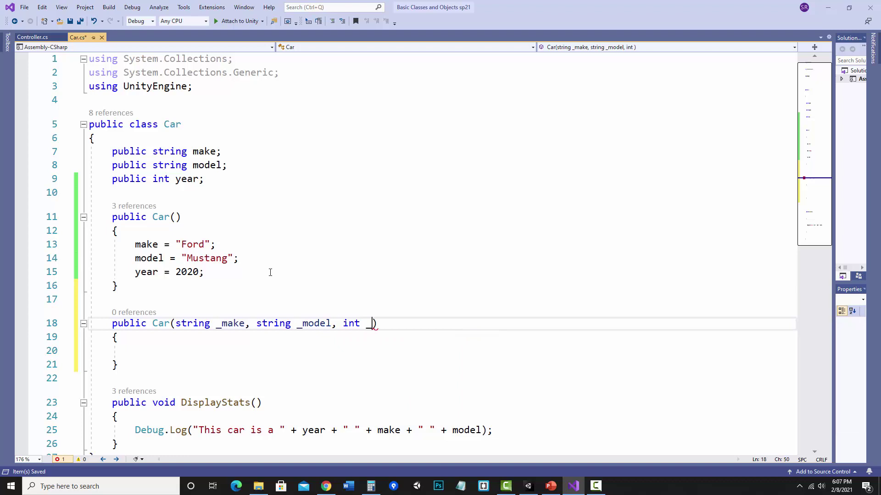
pyautogui.write('year')
# Assign _make, _model and _year to the make, model and year fields in the new constructor
pyautogui.click(171, 351)
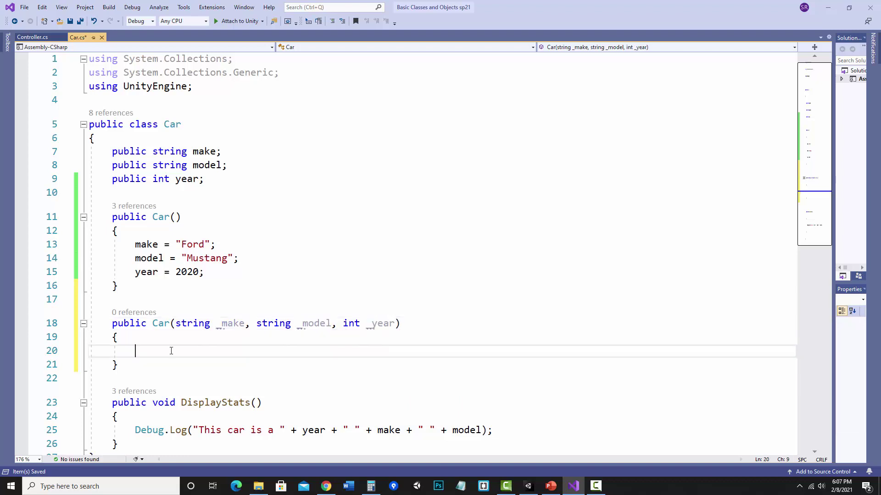
pyautogui.write('mak')
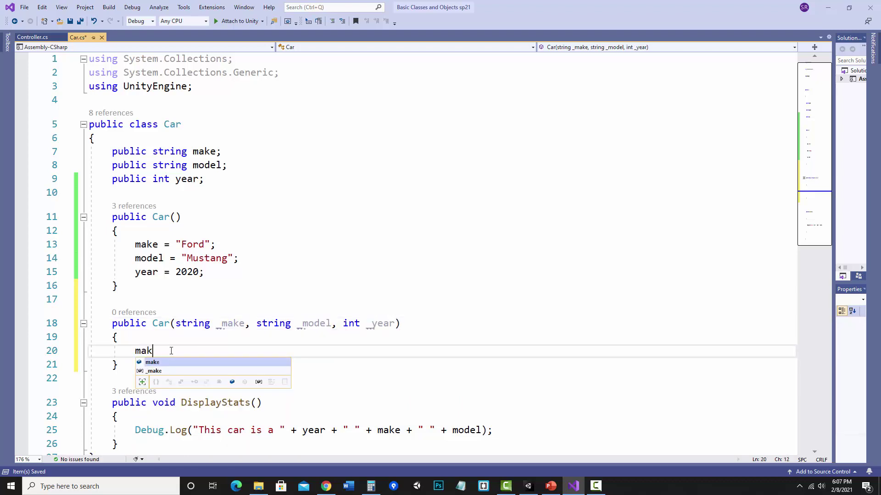
pyautogui.write('e = ')
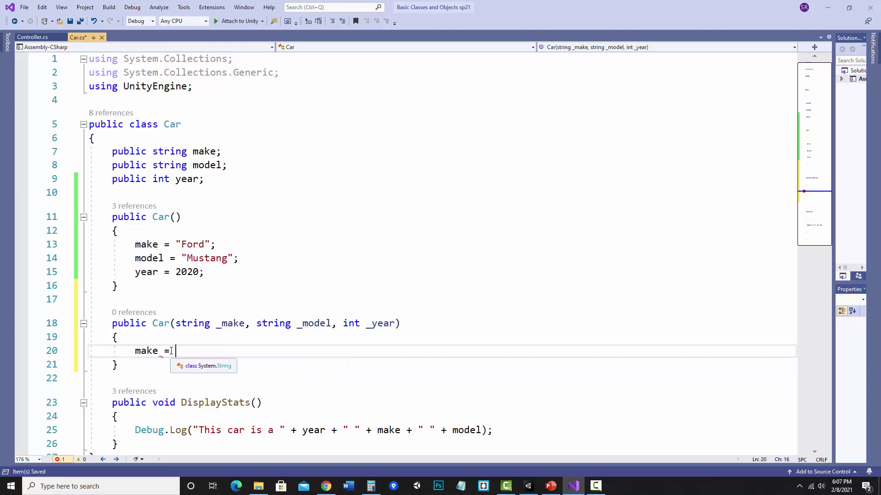
pyautogui.write('_make;')
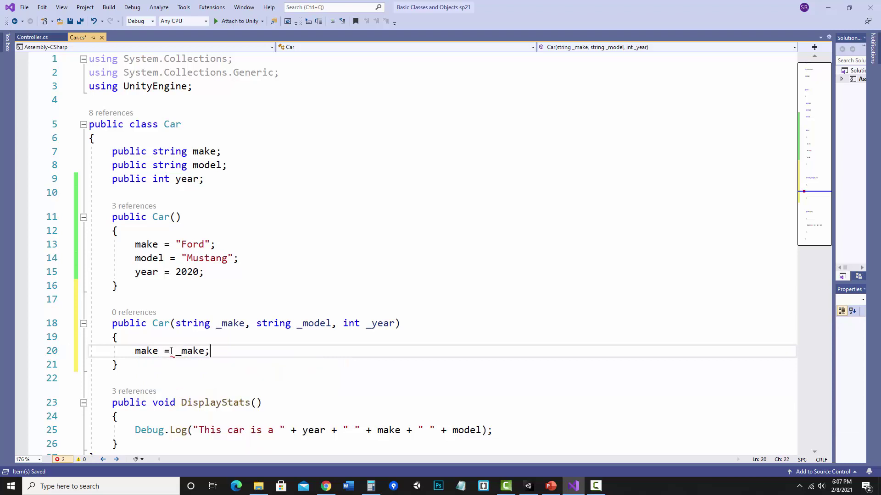
pyautogui.press('Return')
pyautogui.write('model = ')
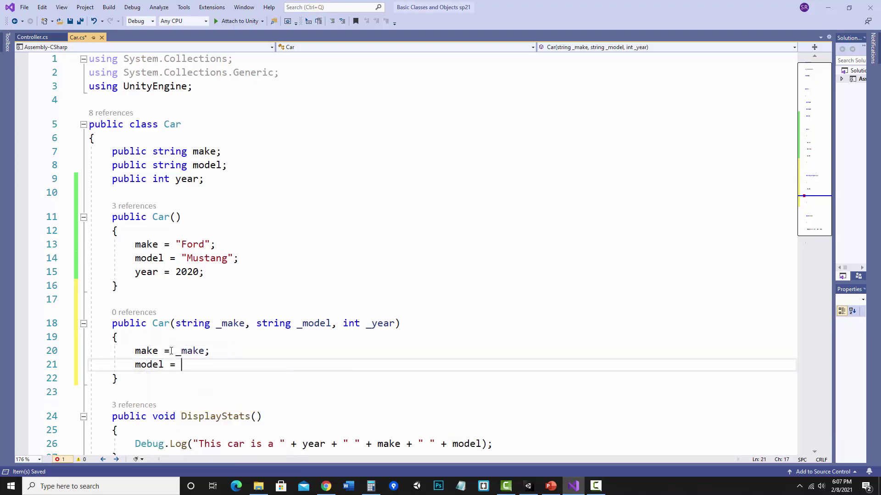
pyautogui.write('_model')
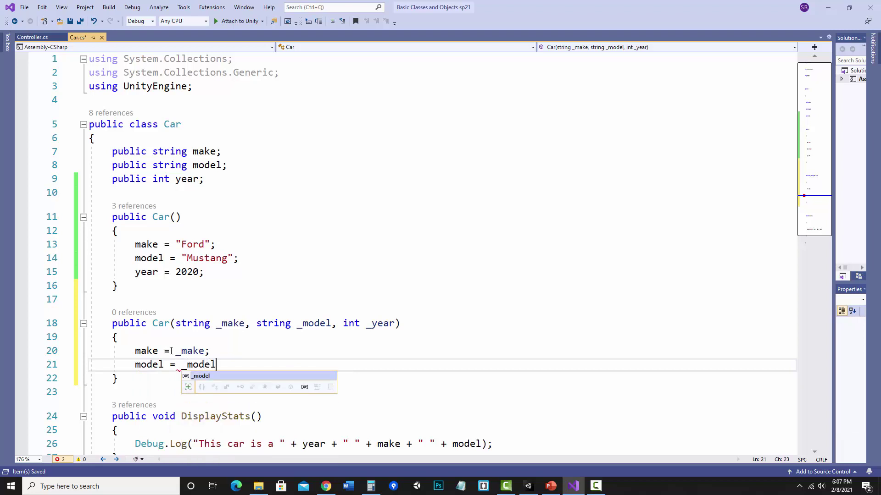
pyautogui.write(';')
pyautogui.press('Return')
pyautogui.write('year')
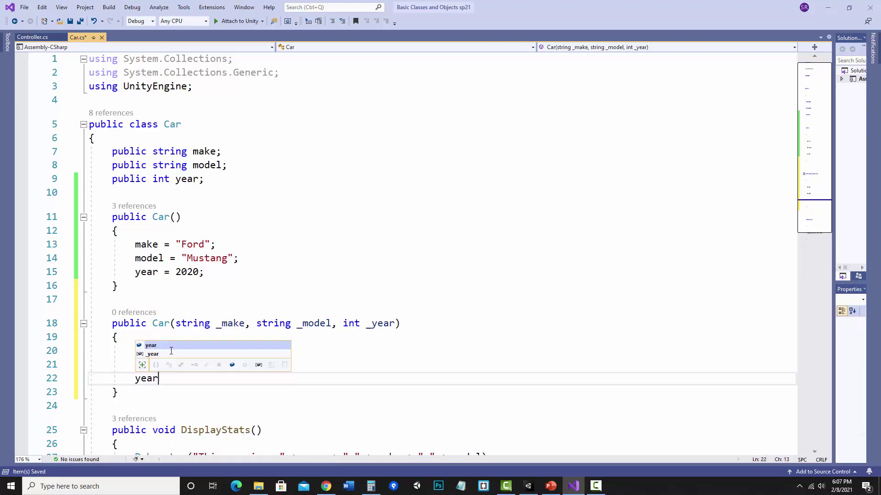
pyautogui.write(' = _')
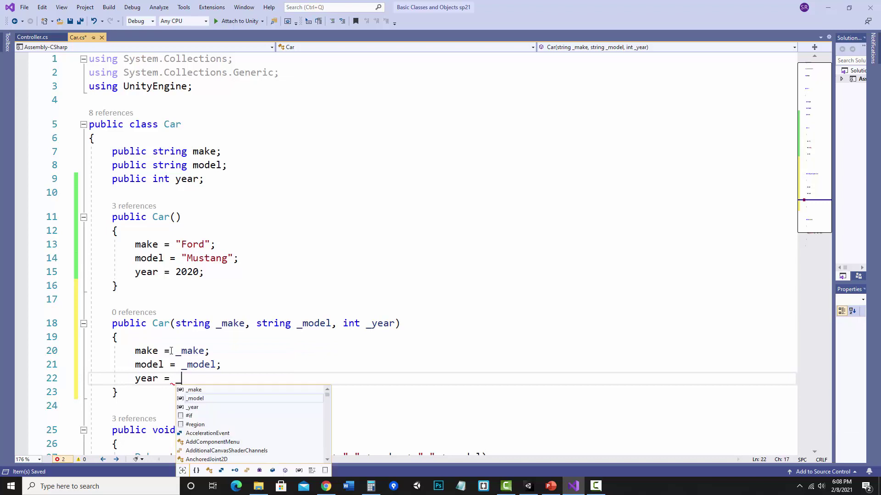
pyautogui.write('year;')
# Compare the make field with the _make parameter, then save Car.cs
pyautogui.moveTo(136, 351); pyautogui.dragTo(160, 353)
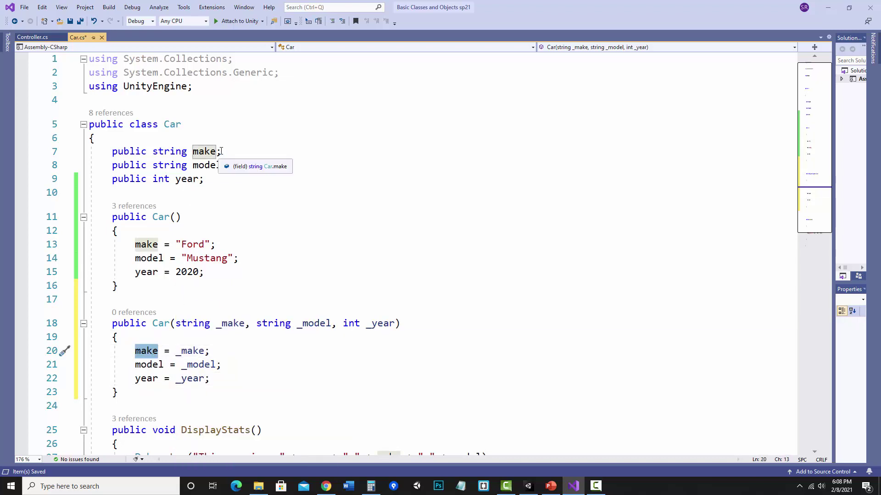
pyautogui.click(210, 351)
pyautogui.doubleClick(176, 352)
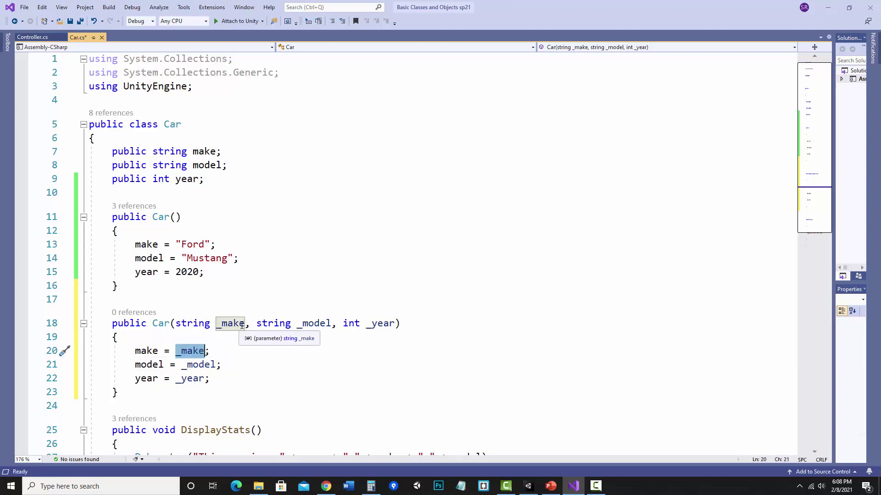
pyautogui.click(245, 289)
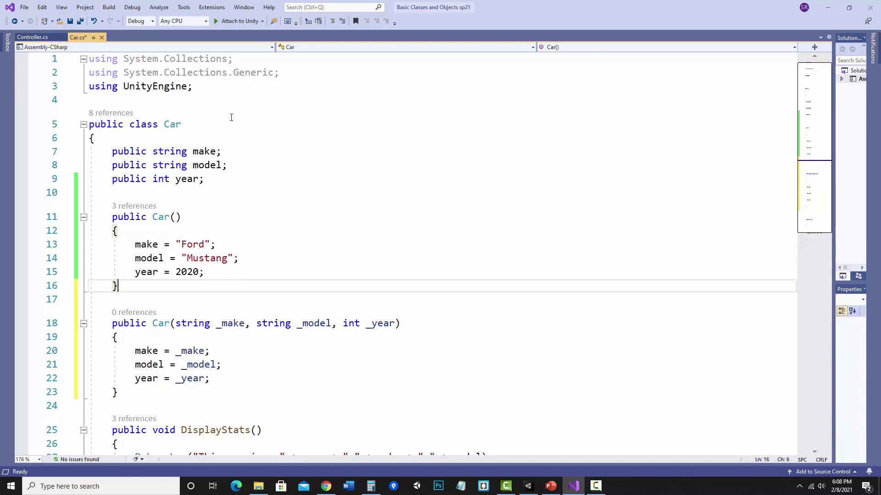
pyautogui.hotkey('ctrl', 's')
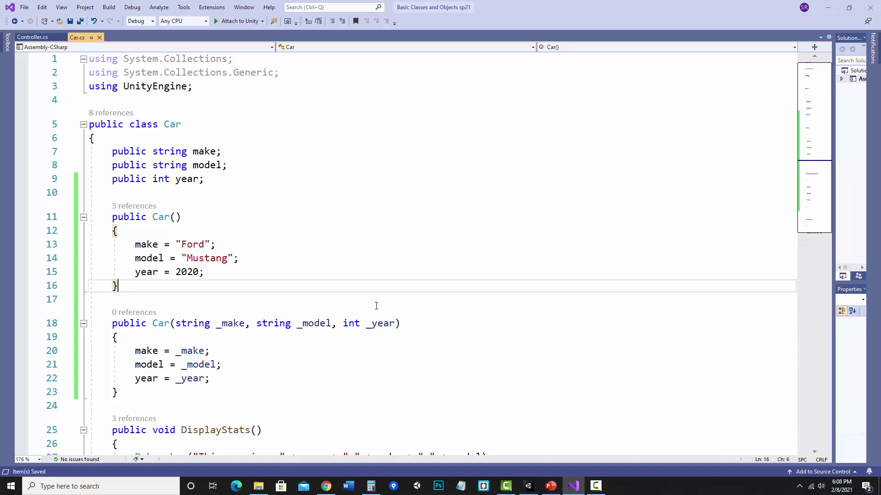
# Declare niceCar as new Car("Nissan", "Murano", "2021") in Controller's Start, comparing it with yourCar's creation
pyautogui.click(33, 37)
pyautogui.scroll(-3, 268, 331)
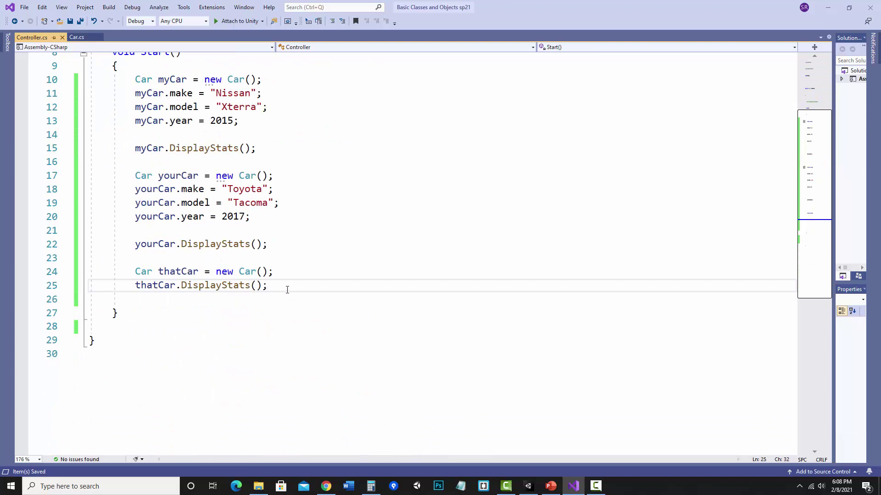
pyautogui.press('Return')
pyautogui.press('Return')
pyautogui.write('Car ')
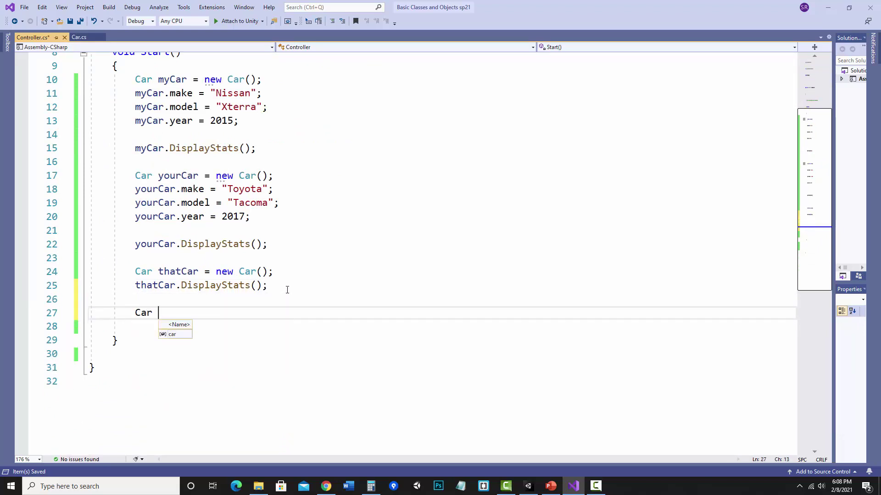
pyautogui.write('niceCa')
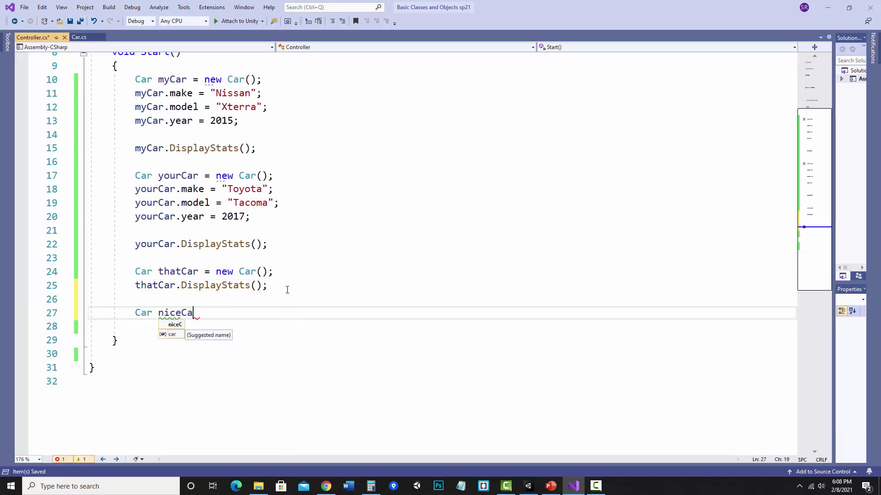
pyautogui.write('r = n')
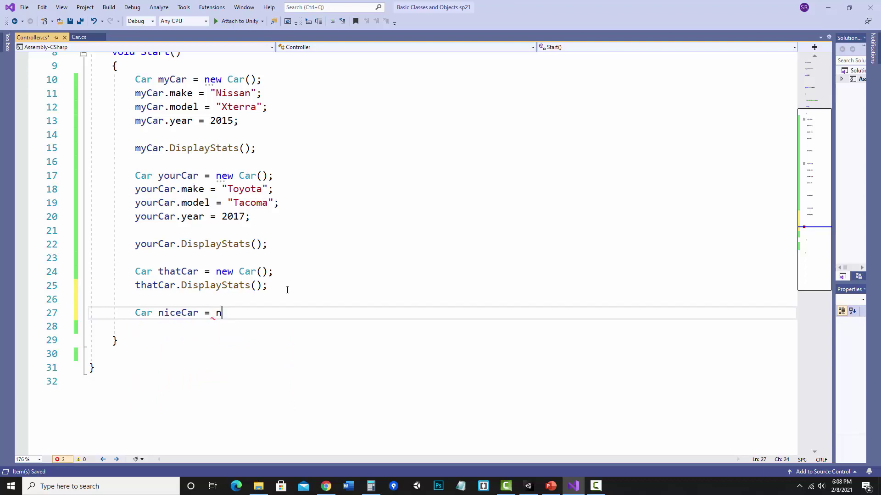
pyautogui.write('ew Car(')
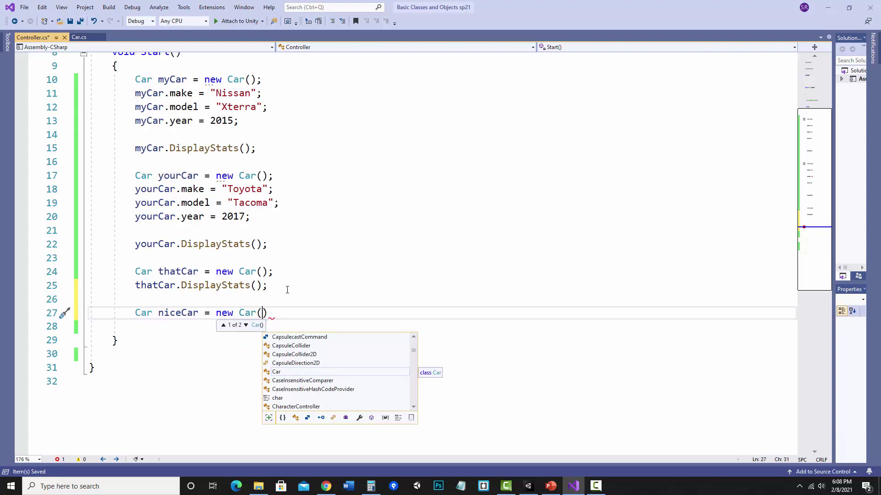
pyautogui.write('"Nissa')
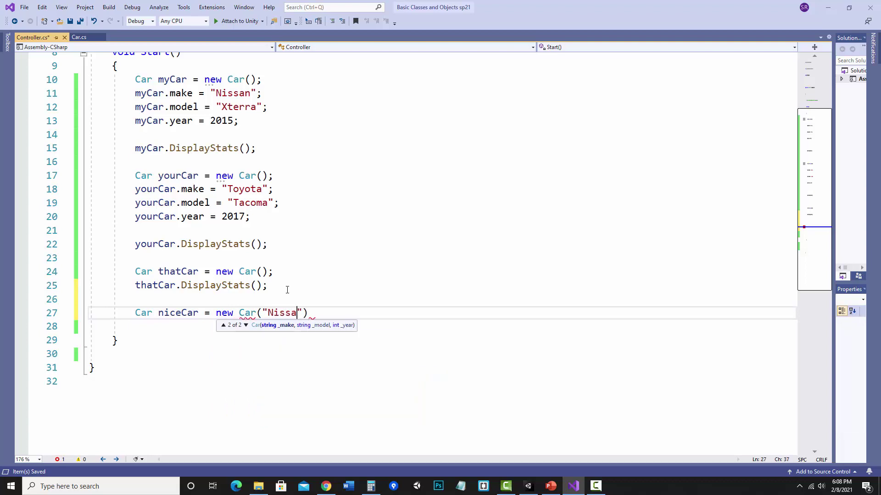
pyautogui.write('n",')
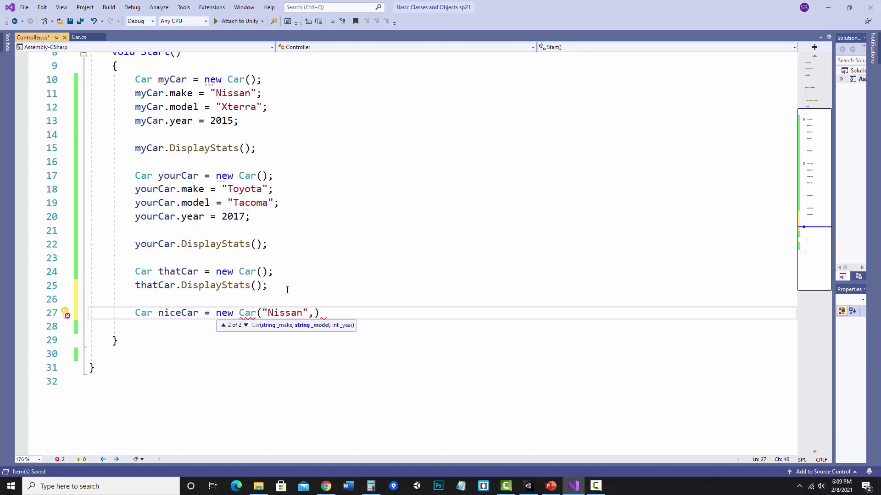
pyautogui.write(' "Muran')
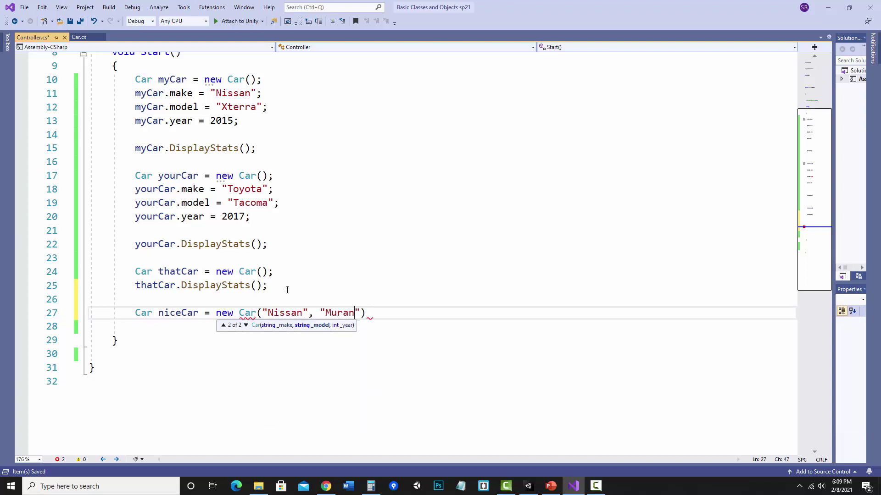
pyautogui.write('o", ')
pyautogui.write('"20')
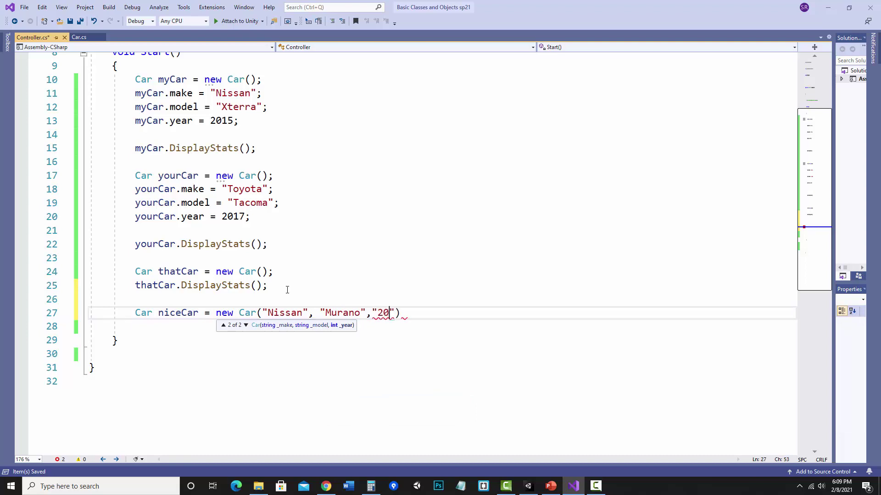
pyautogui.write('21"')
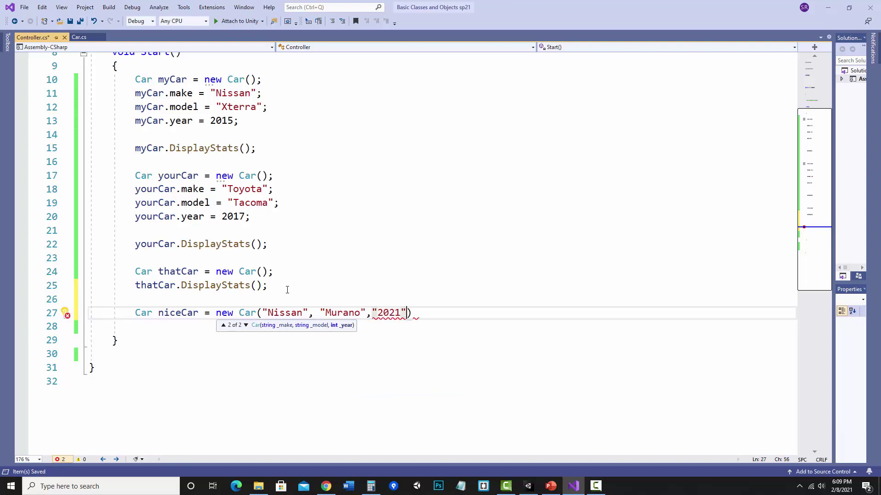
pyautogui.write(');')
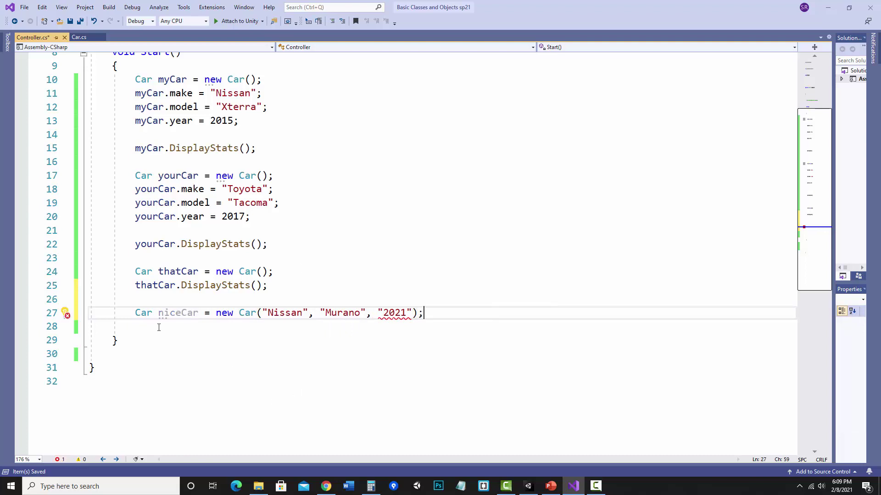
pyautogui.moveTo(137, 313); pyautogui.dragTo(425, 314)
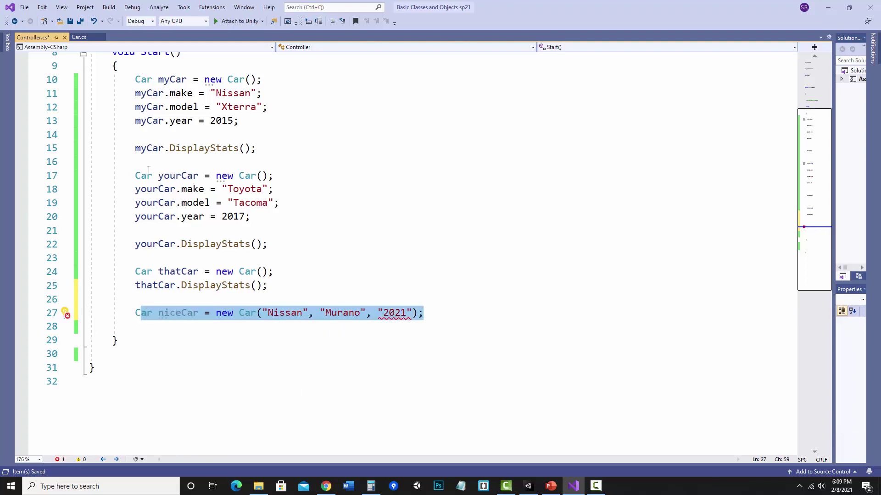
pyautogui.moveTo(135, 175); pyautogui.dragTo(276, 217)
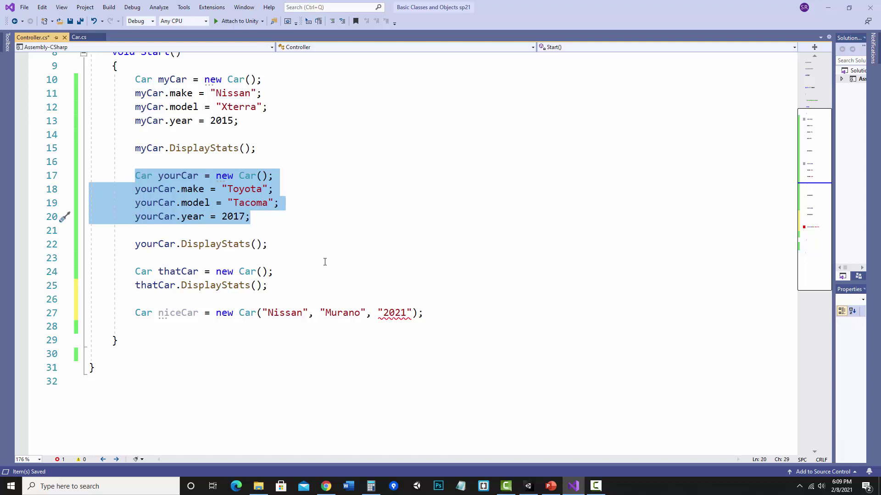
# Remove the quotes so niceCar's year is the integer 2021, and add niceCar.DisplayStats() below
pyautogui.click(425, 314)
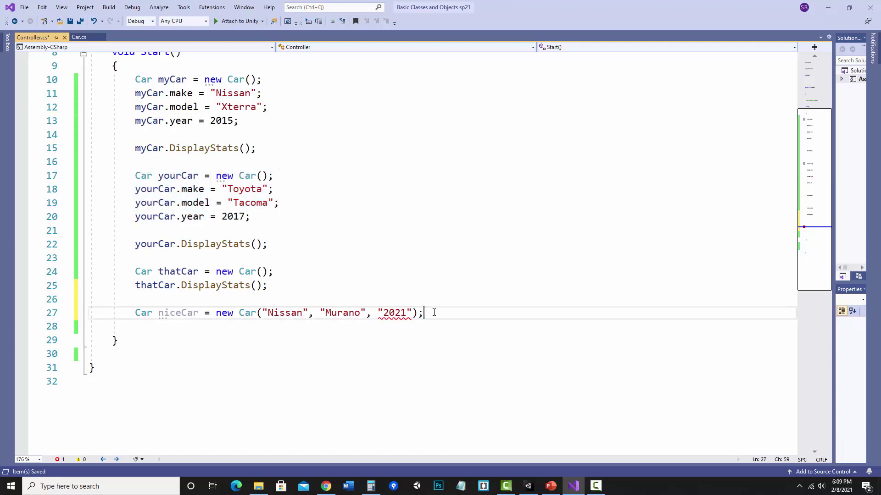
pyautogui.click(377, 314)
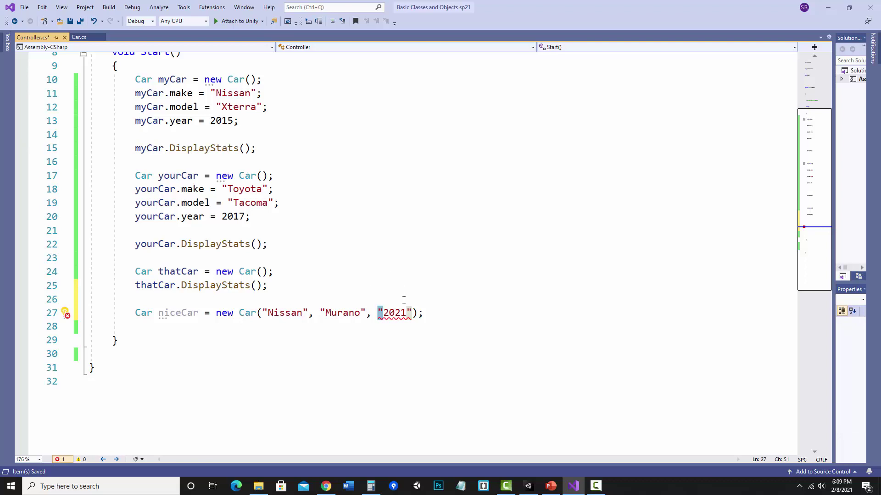
pyautogui.press('Delete')
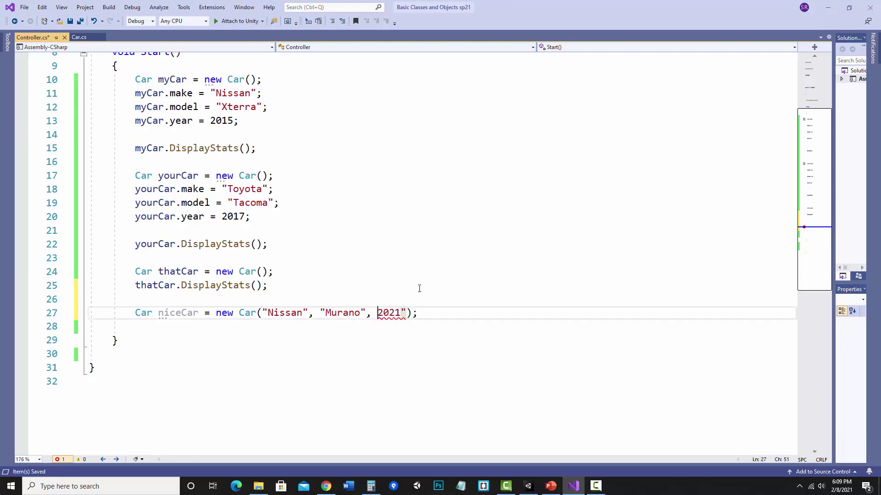
pyautogui.click(406, 314)
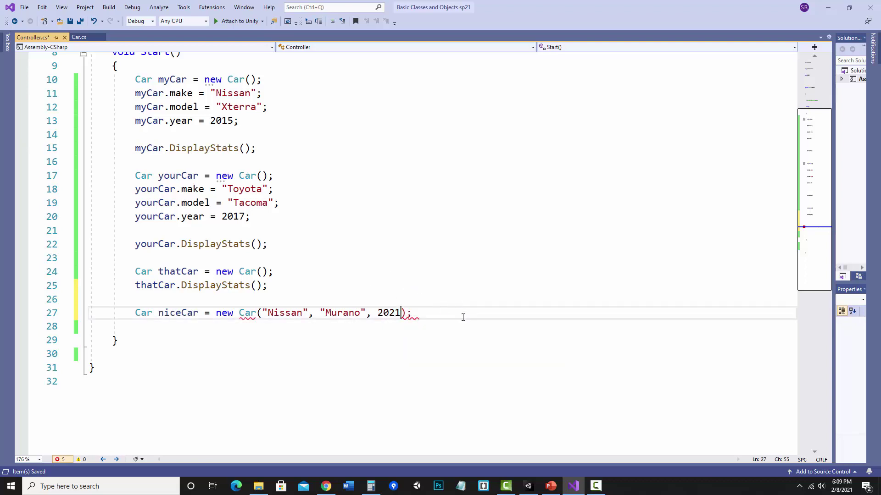
pyautogui.press('BackSpace')
pyautogui.click(461, 317)
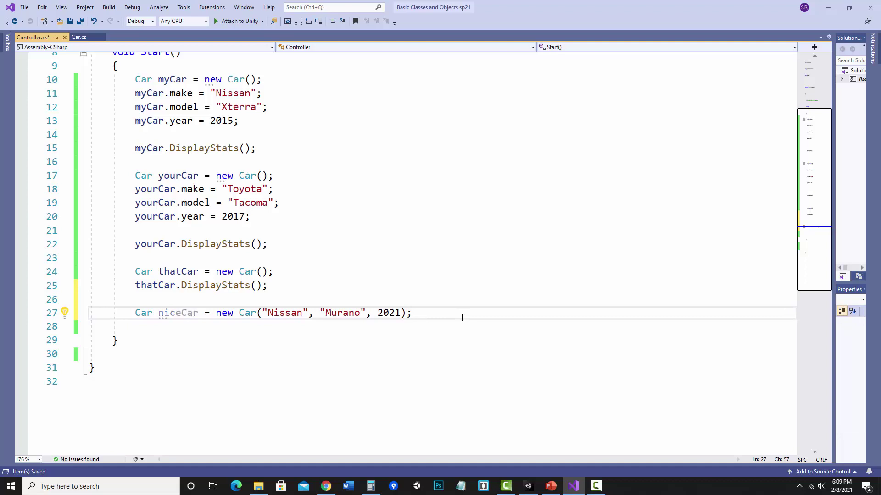
pyautogui.press('Return')
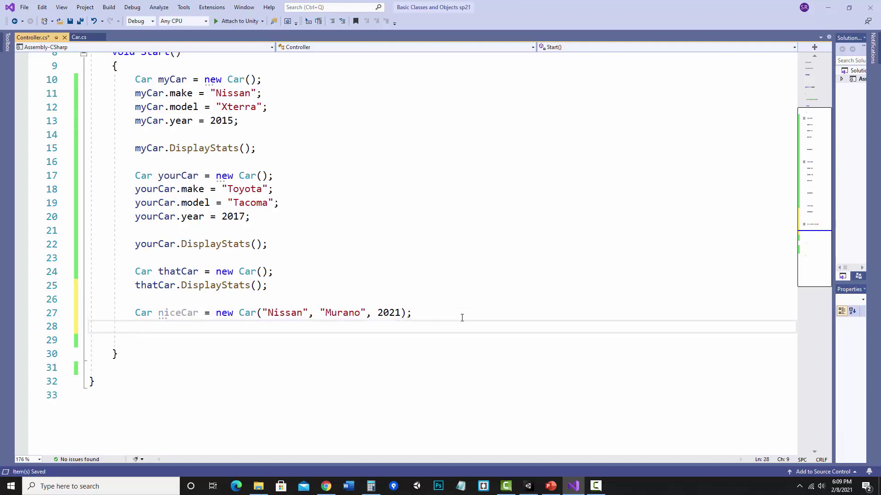
pyautogui.write('niceCar')
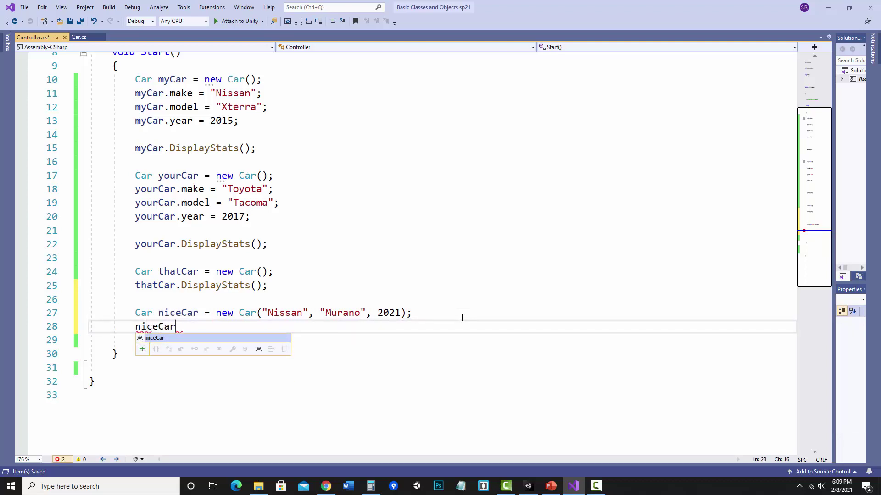
pyautogui.write('.DisplayStats()')
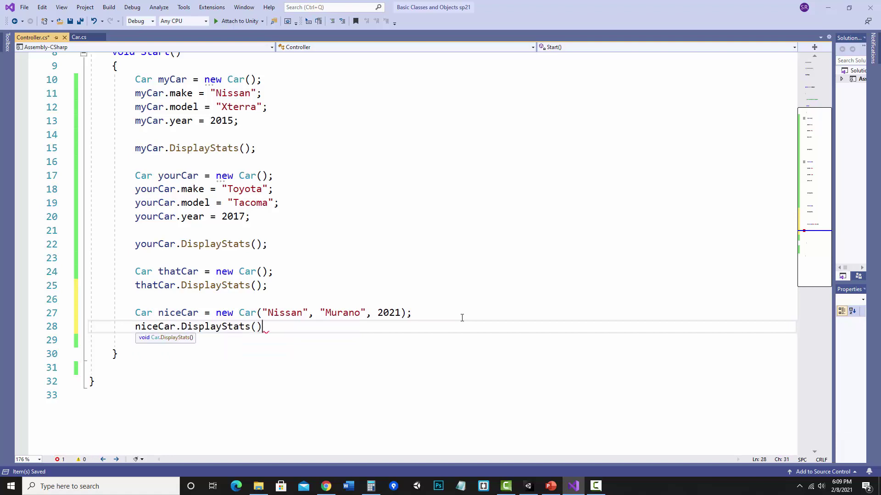
pyautogui.write(';')
# Play the scene and confirm the console logs 'This car is a 2021 Nissan Murano'
pyautogui.hotkey('alt', 'Tab')
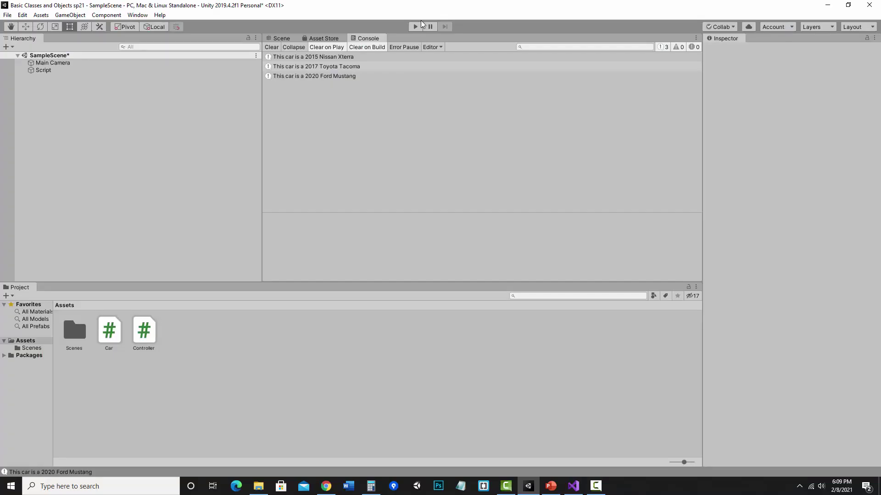
pyautogui.click(415, 26)
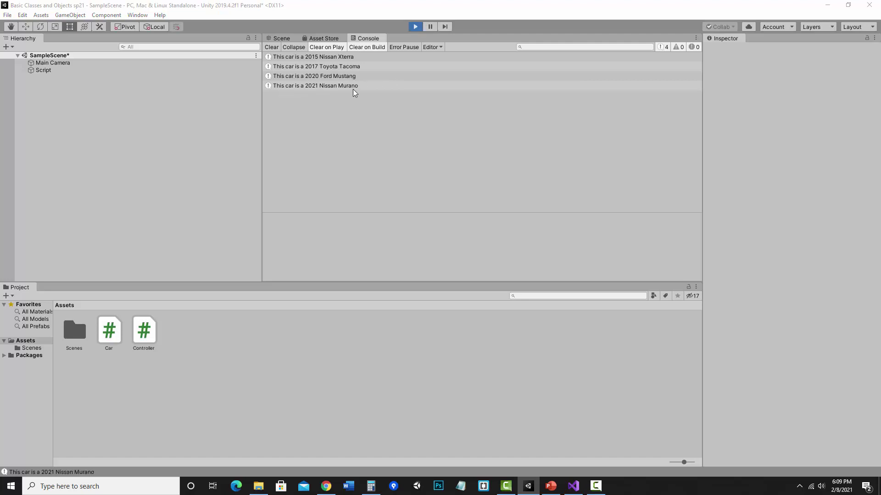
pyautogui.hotkey('alt', 'Tab')
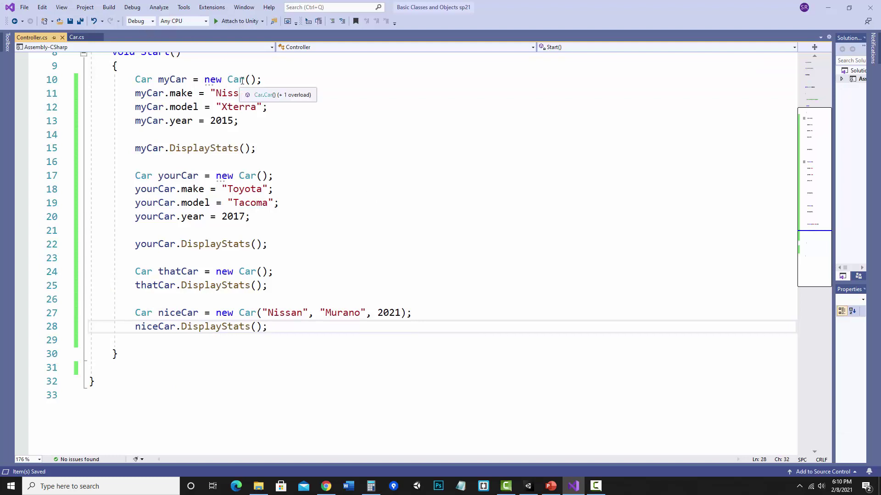
# Review Car.cs by highlighting the default Car() constructor, the second constructor and DisplayStats in turn
pyautogui.click(76, 37)
pyautogui.scroll(-1, 363, 140)
pyautogui.click(360, 138)
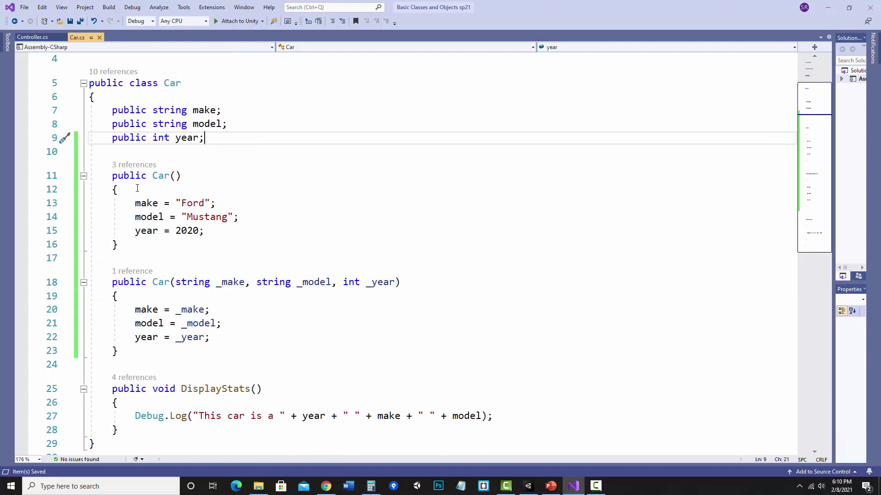
pyautogui.moveTo(110, 174); pyautogui.dragTo(196, 244)
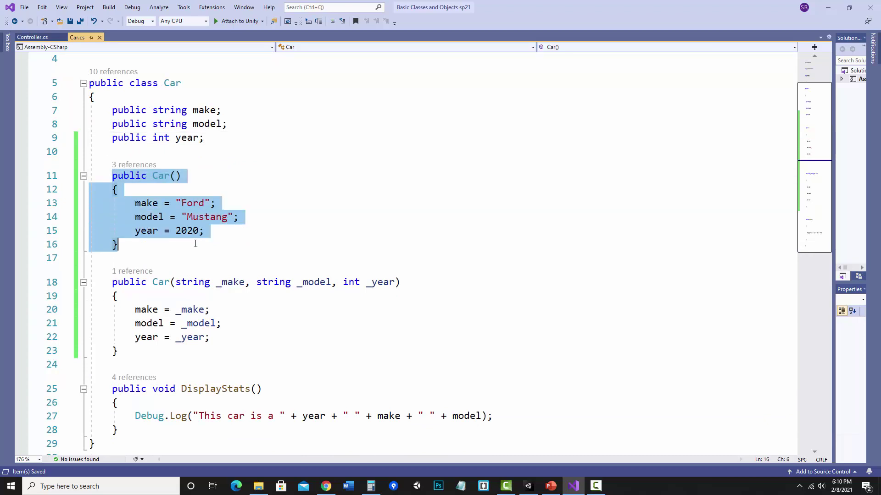
pyautogui.scroll(-1, 259, 226)
pyautogui.moveTo(110, 241); pyautogui.dragTo(131, 304)
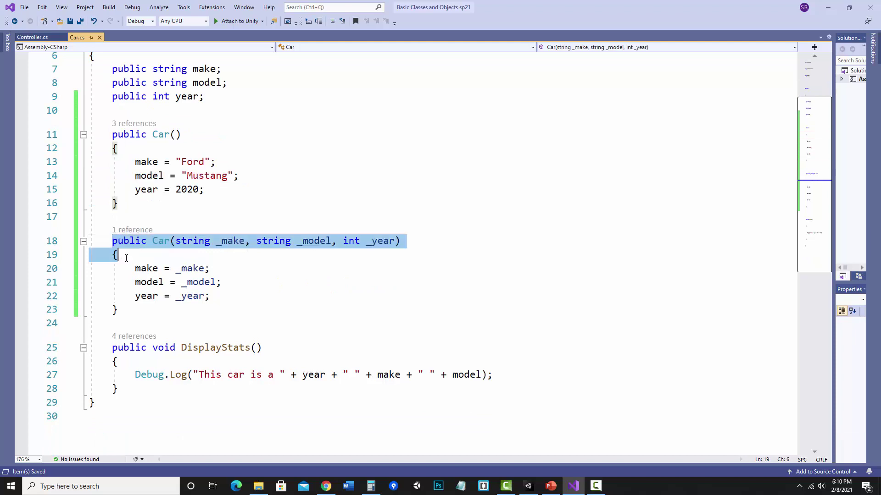
pyautogui.click(220, 334)
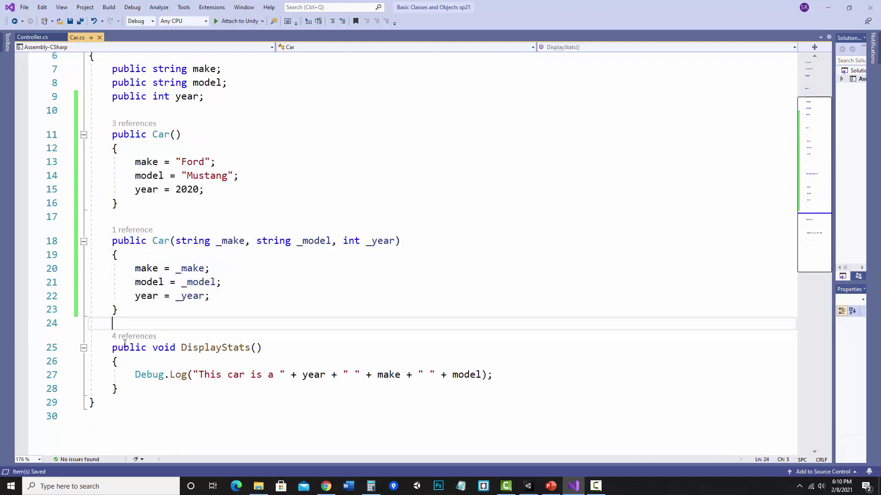
pyautogui.moveTo(111, 348); pyautogui.dragTo(131, 388)
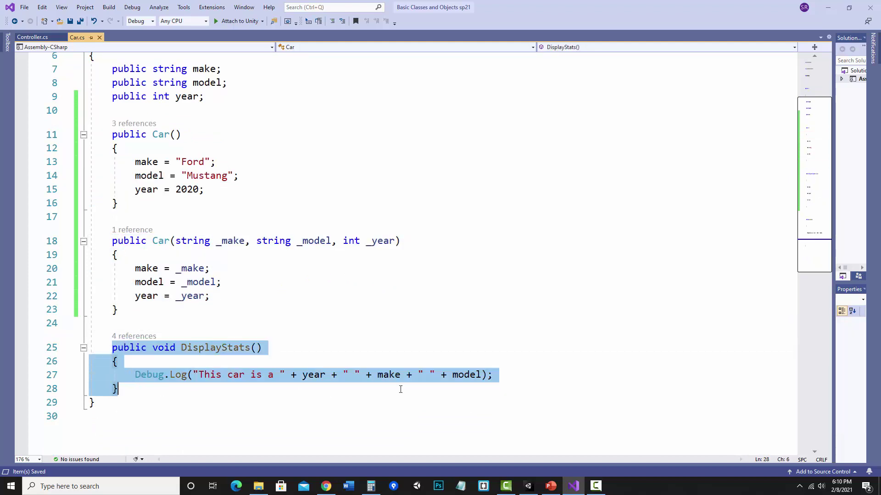
pyautogui.click(428, 341)
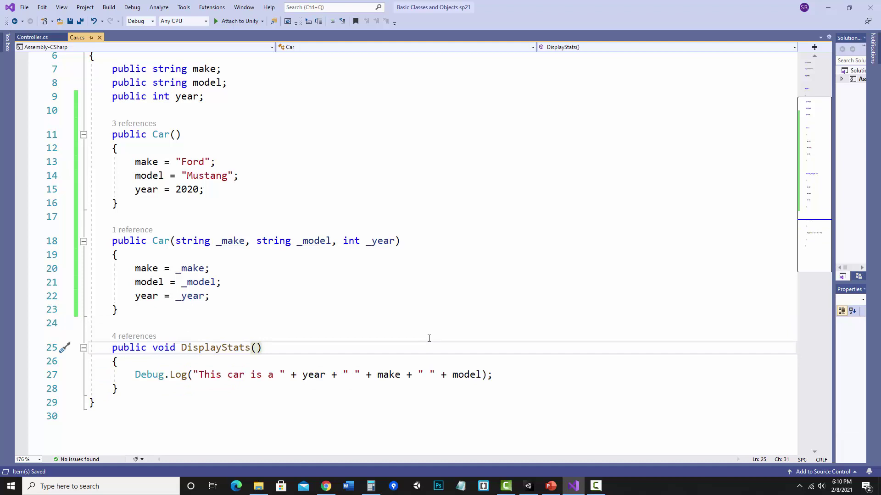